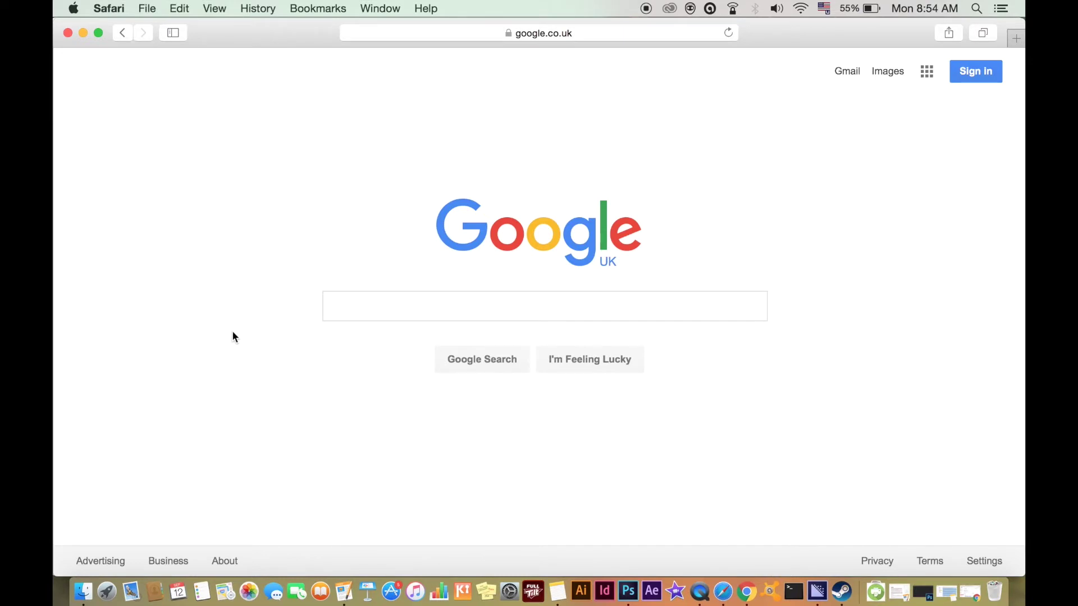
Search Google for 'origami letters' and scroll through the image results.
text(origami l)
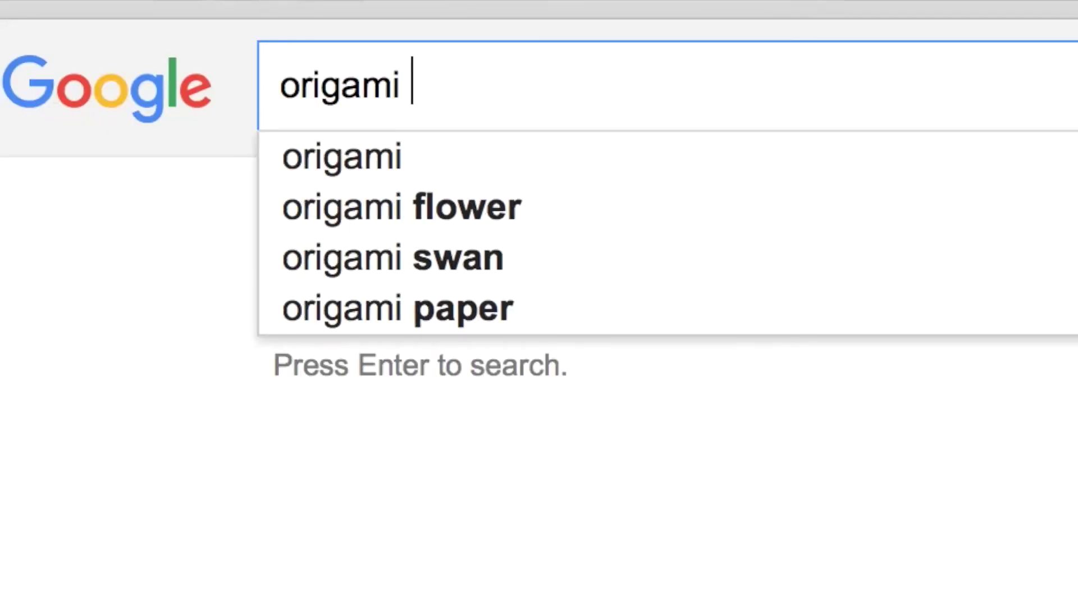
text(etters)
key(Return)
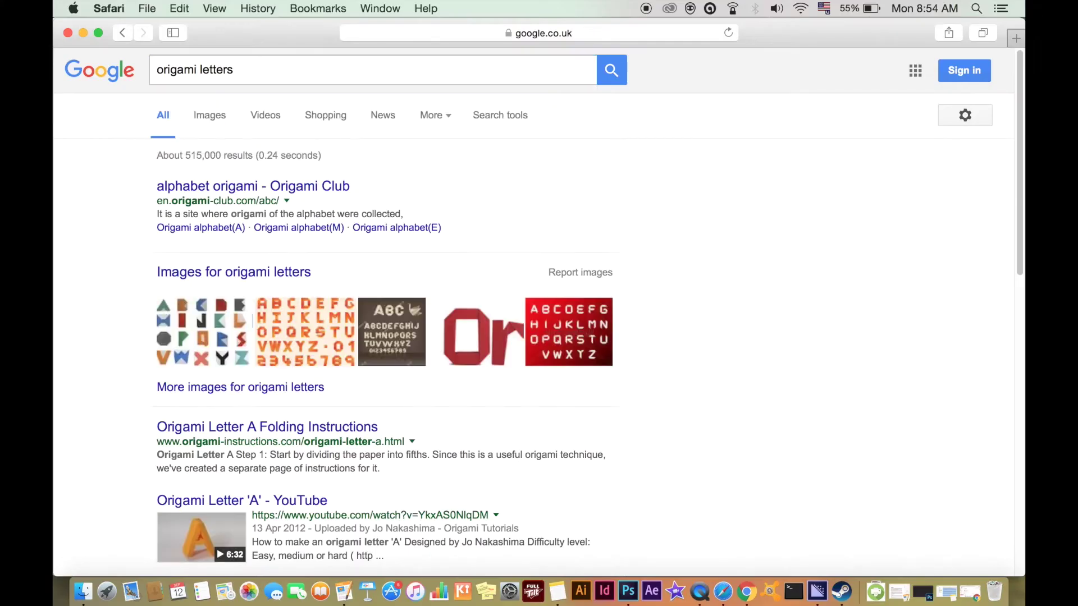
click(219, 127)
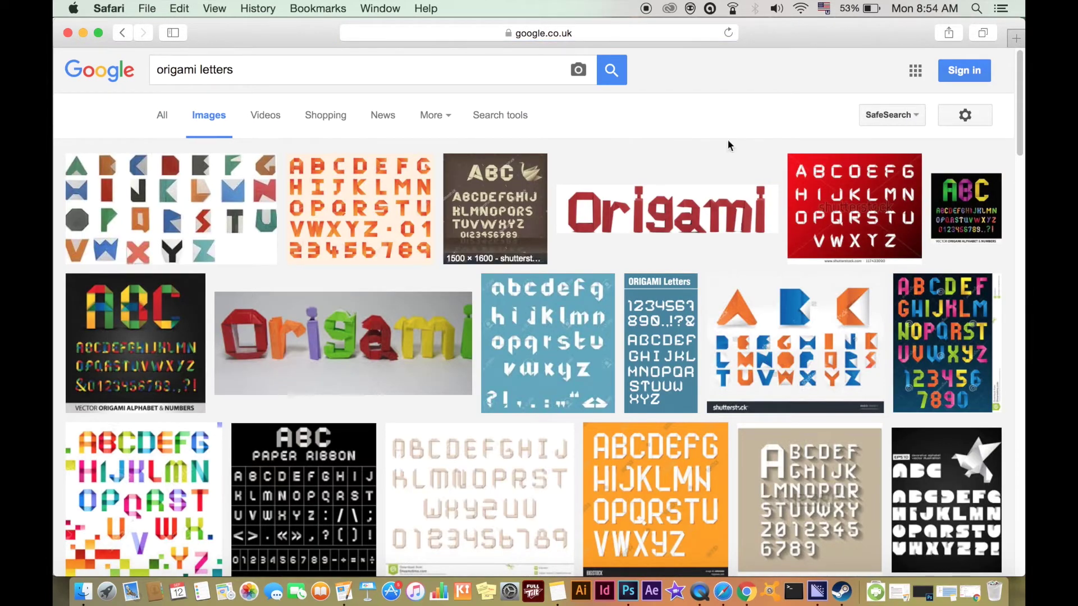
mouse_move(1017, 72)
mouse_down()
mouse_move(1018, 331)
mouse_move(1018, 55)
mouse_up()
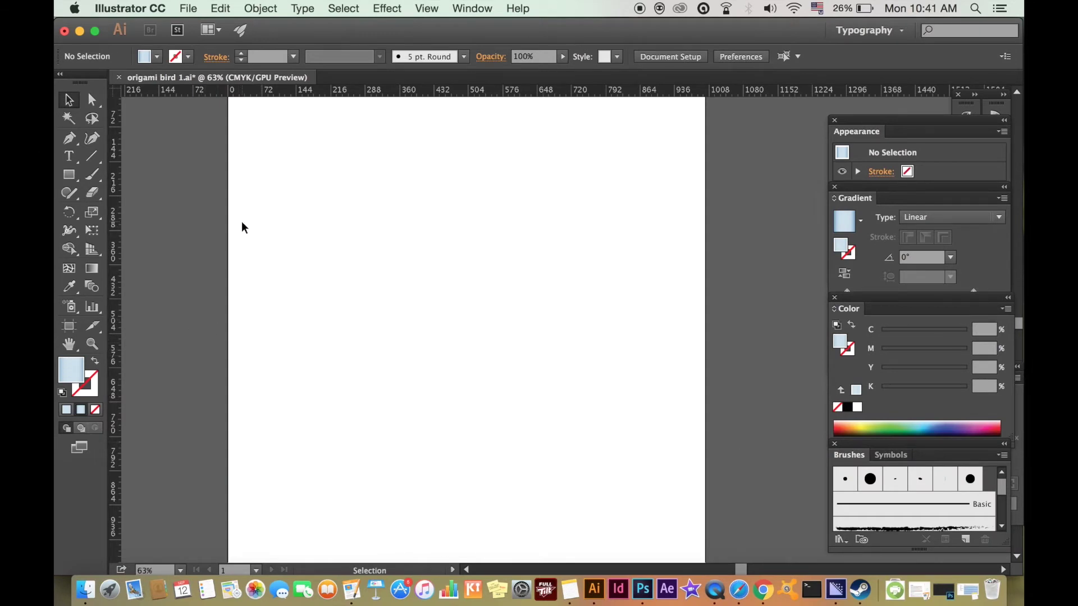
Drag paired vertical and horizontal guides across the artboard to form a grid.
drag(115, 292, 332, 384)
drag(410, 91, 399, 195)
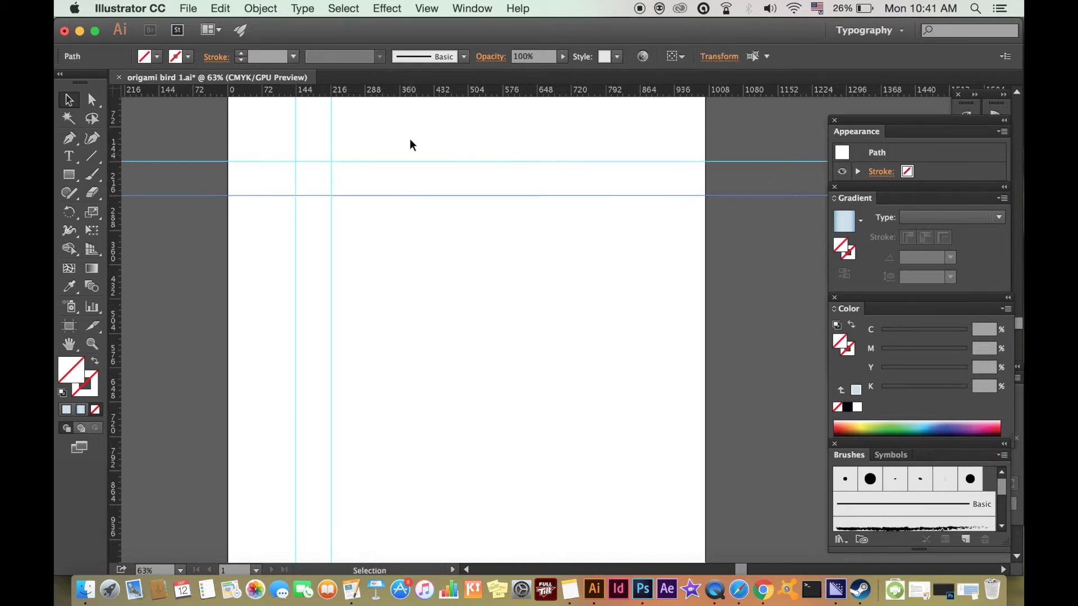
drag(416, 96, 396, 300)
drag(398, 92, 393, 335)
drag(115, 241, 469, 259)
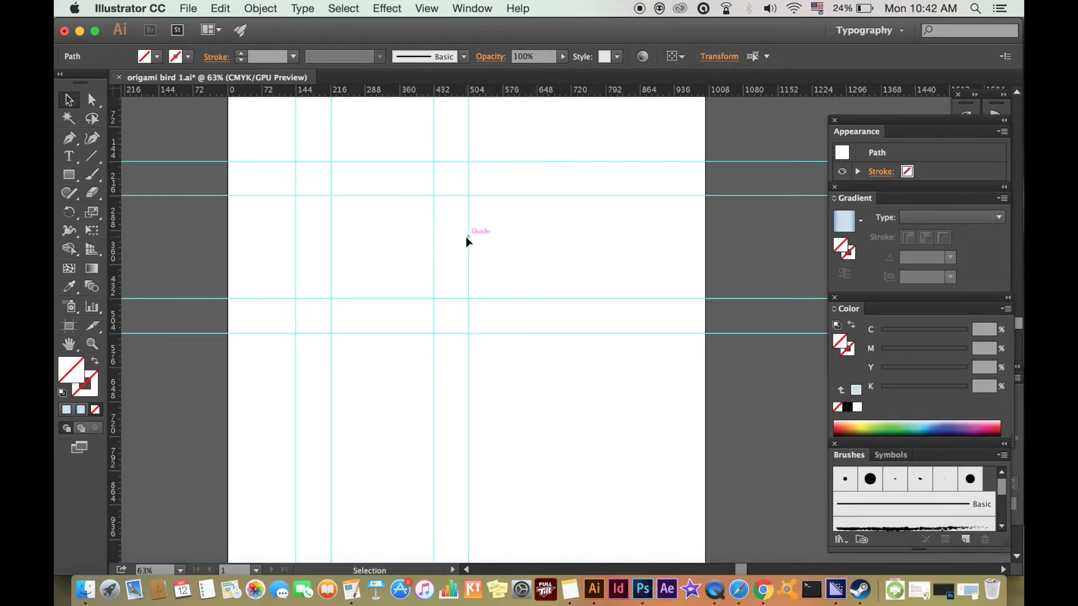
Set the fill colour to light blue (C12 M0 Y0 K9).
key(super+equal)
drag(368, 267, 412, 305)
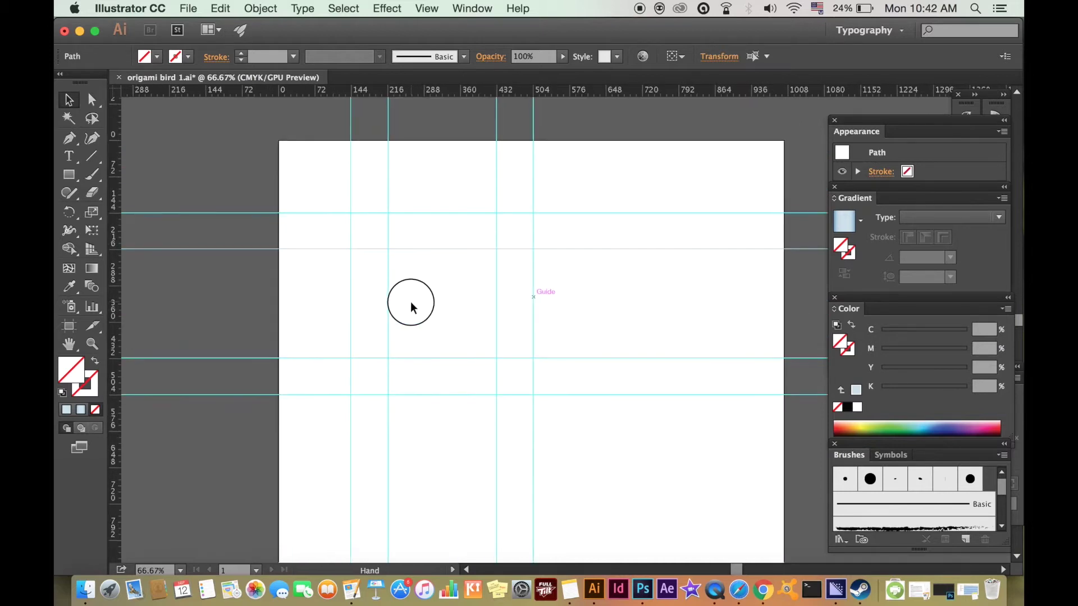
click(157, 347)
click(66, 410)
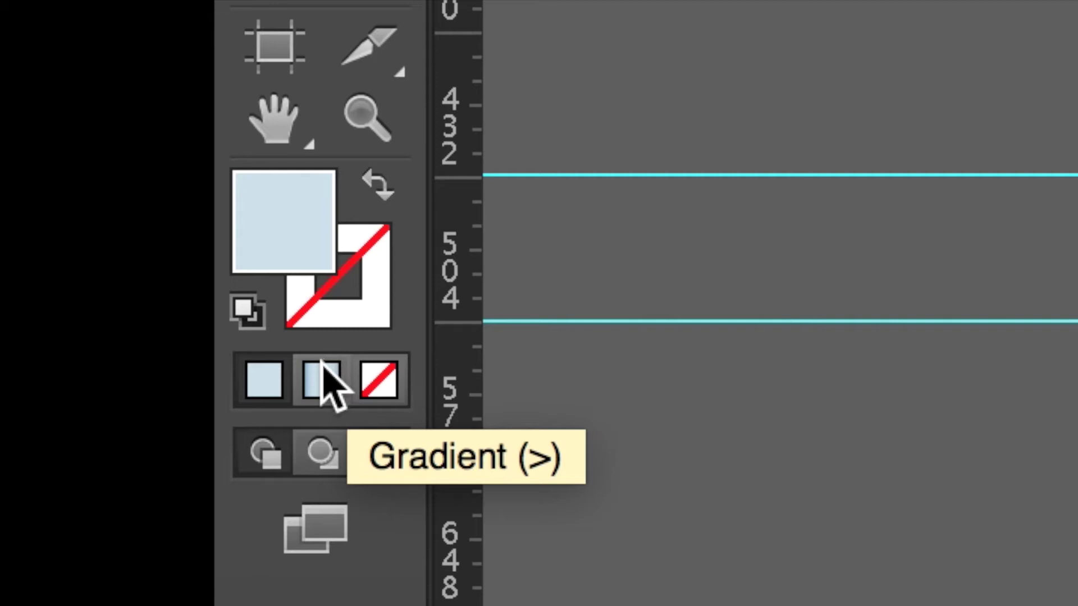
Switch the fill to a gradient and bring the Gradient panel into view.
click(322, 360)
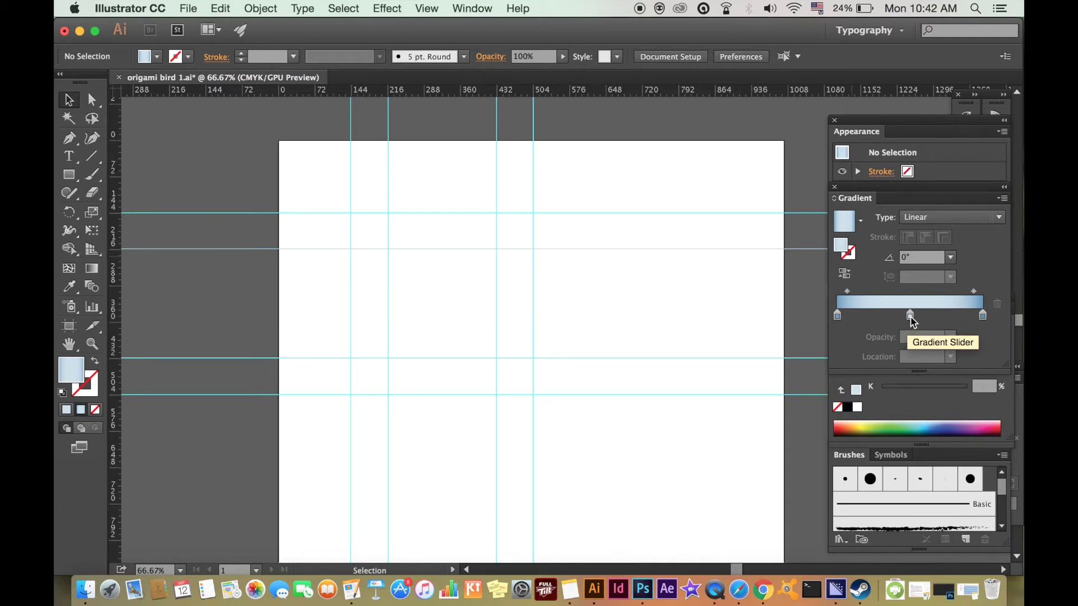
click(478, 6)
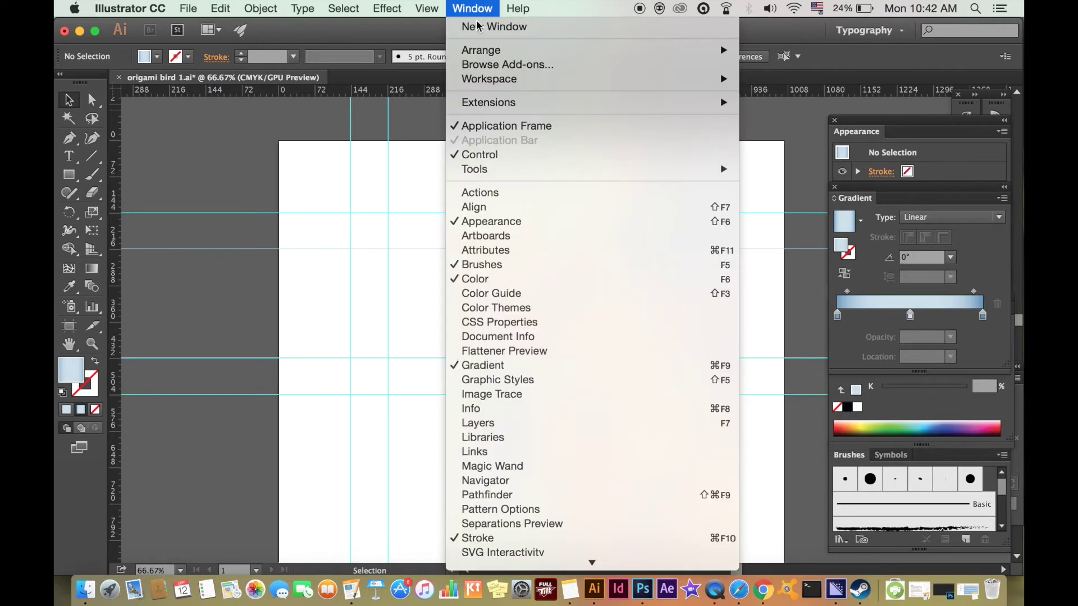
click(497, 371)
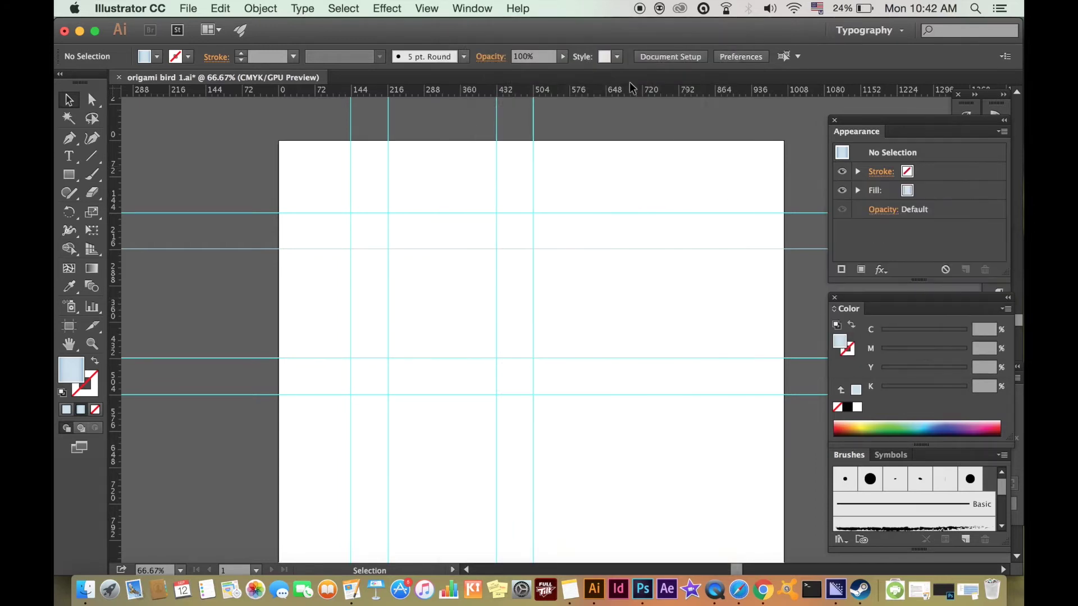
click(493, 7)
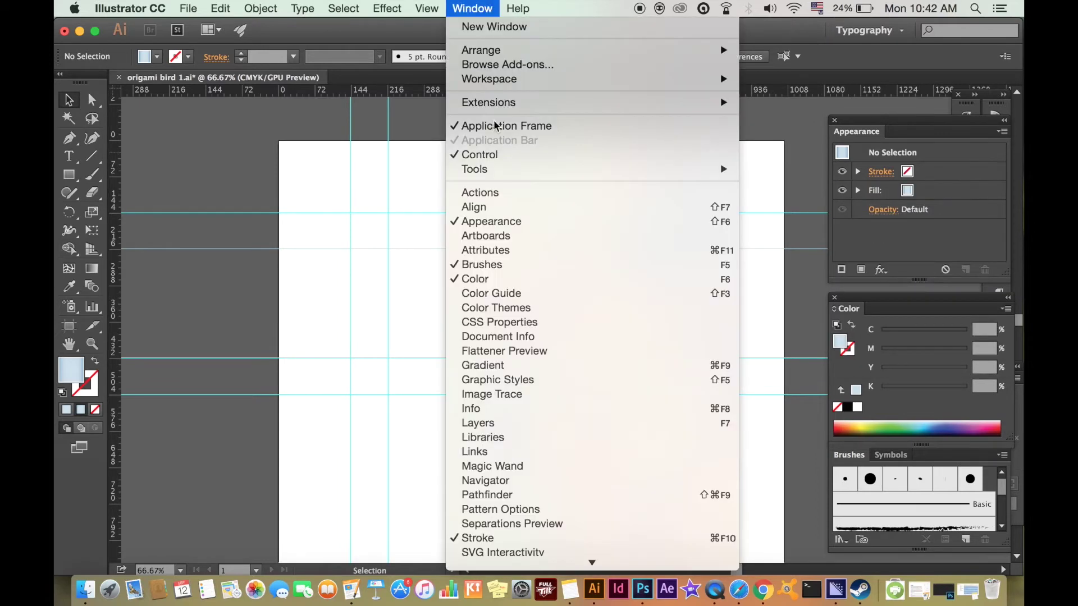
click(533, 366)
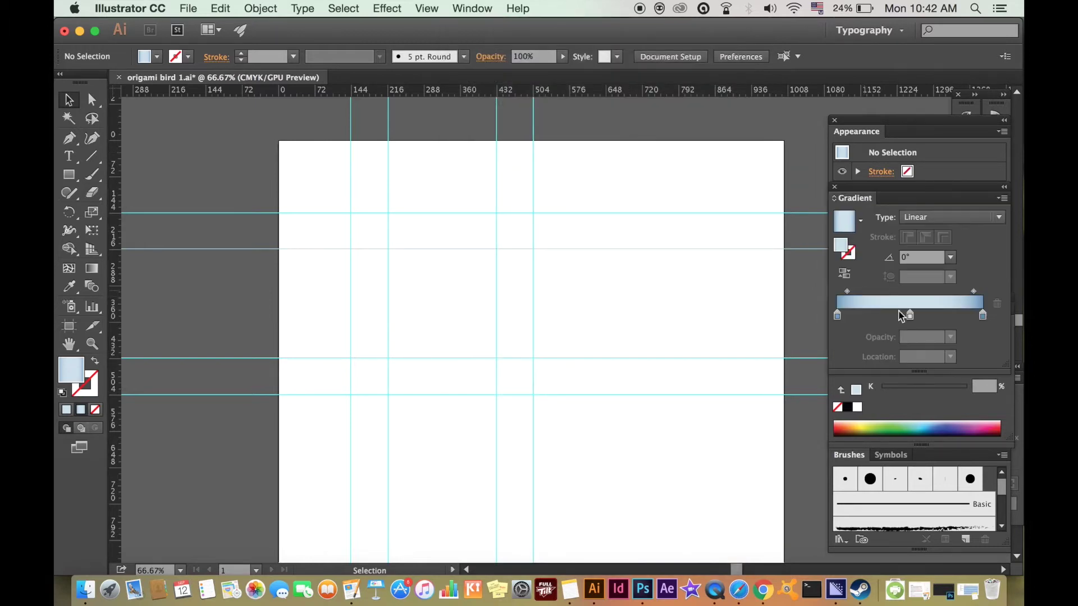
Reduce the gradient to two stops, midpoint 56.25%, with the end stop's cyan at 52.
drag(836, 316, 838, 354)
drag(908, 314, 838, 316)
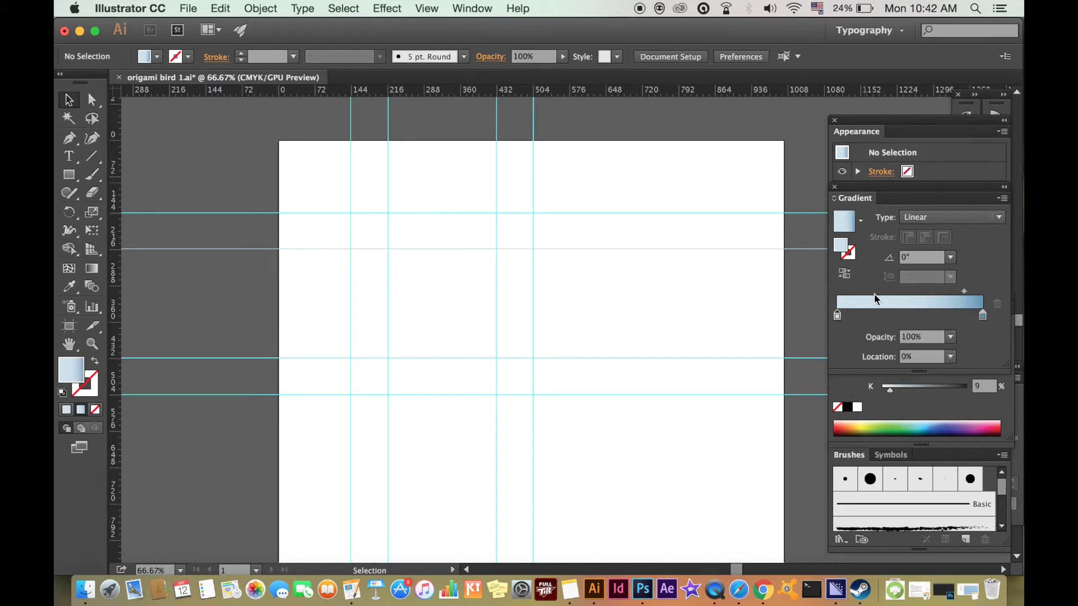
drag(964, 294, 919, 301)
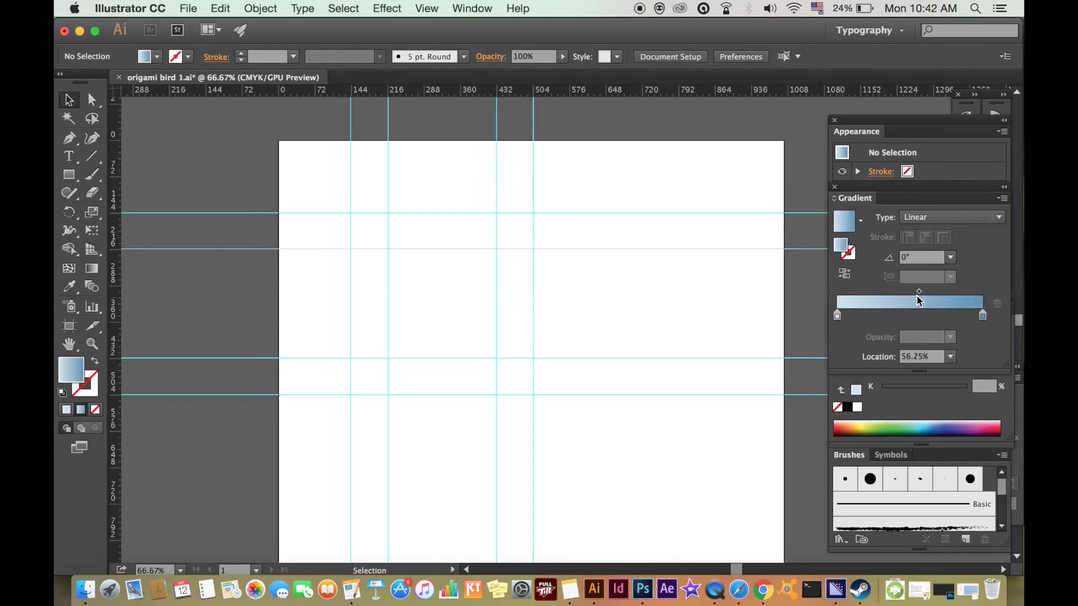
double_click(983, 317)
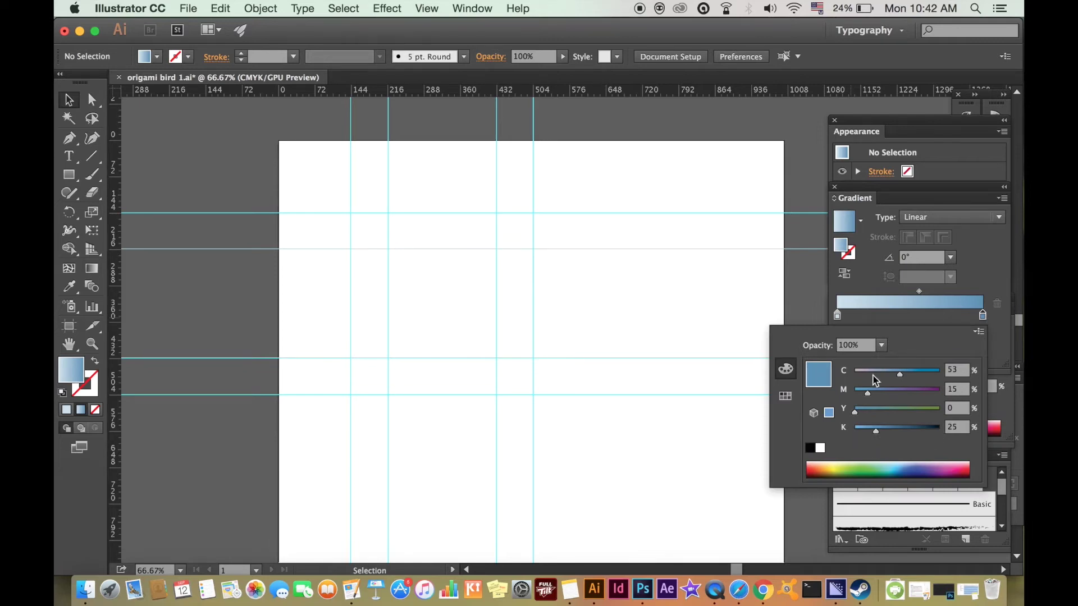
mouse_move(895, 381)
mouse_down()
mouse_move(883, 372)
mouse_move(901, 377)
mouse_up()
click(989, 276)
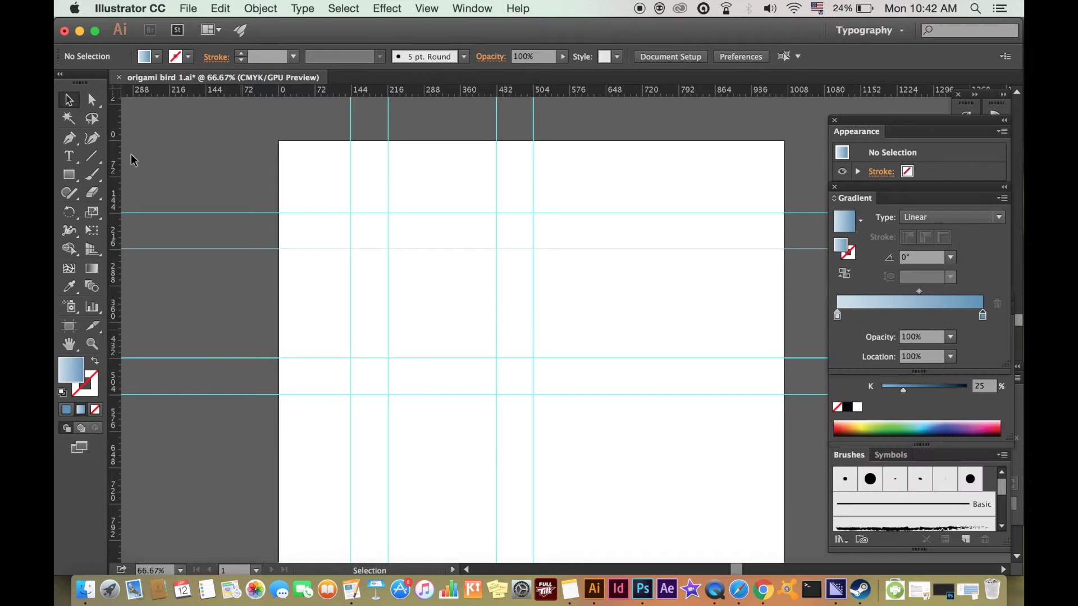
click(70, 146)
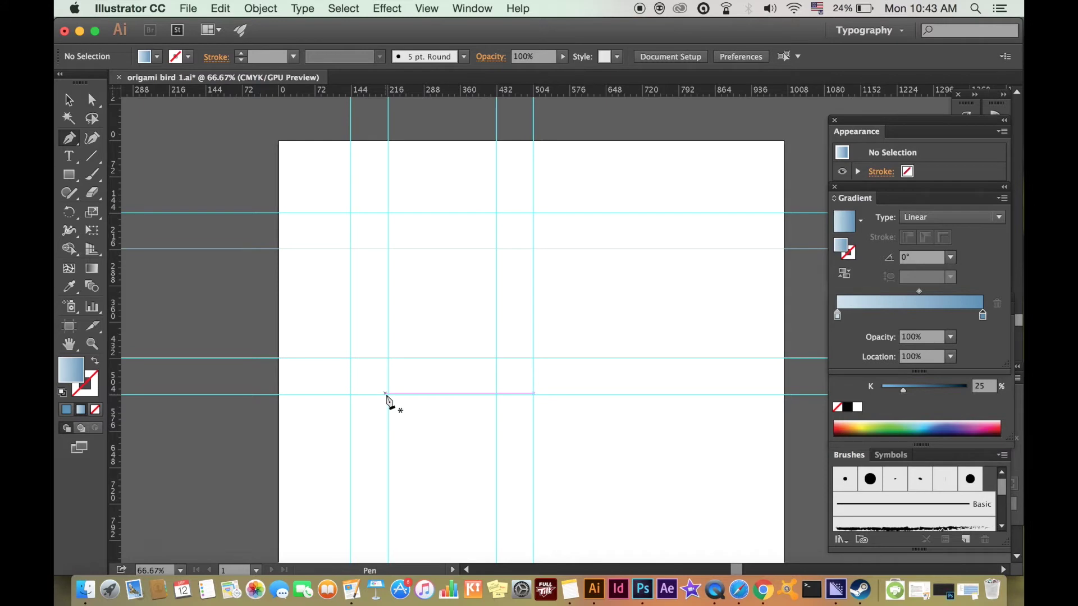
Pen a closed four-anchor strip on the guide crossings with a diagonal lower-left corner, then select it.
drag(386, 395, 400, 359)
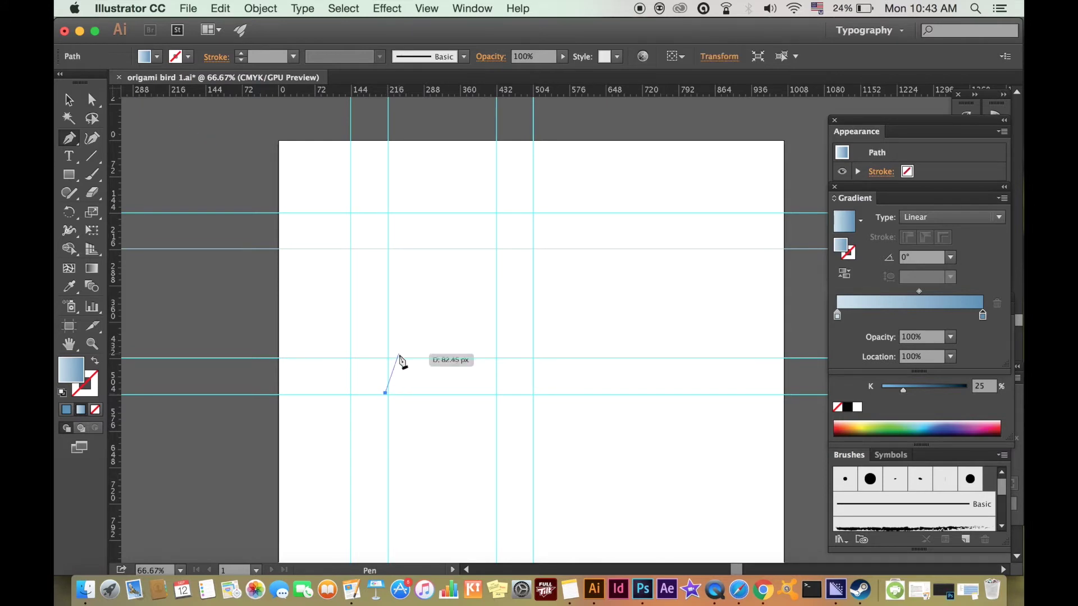
key(ctrl+z)
click(388, 396)
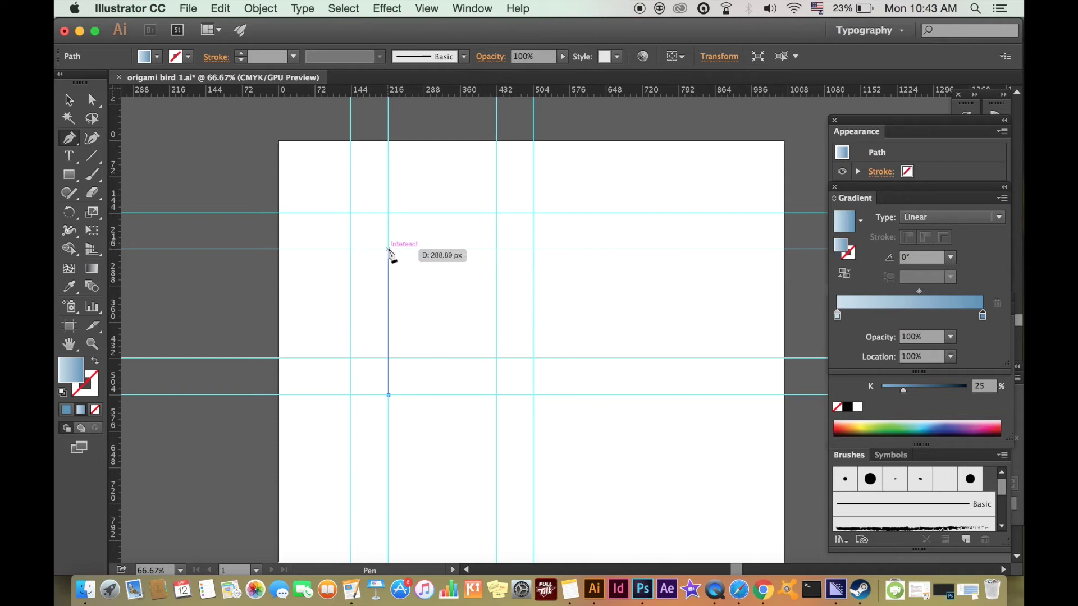
click(388, 249)
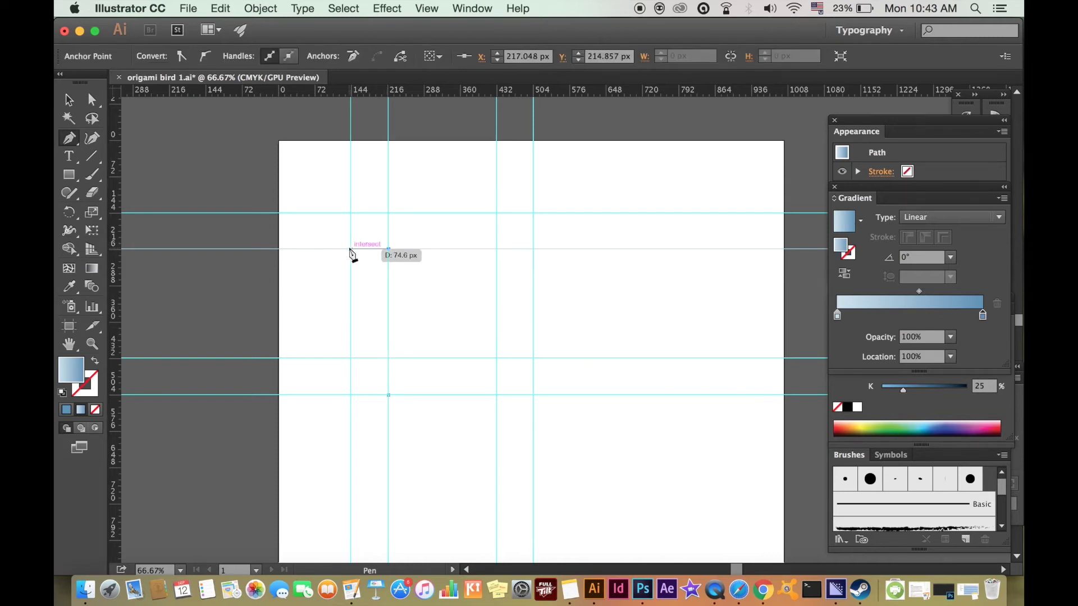
click(351, 249)
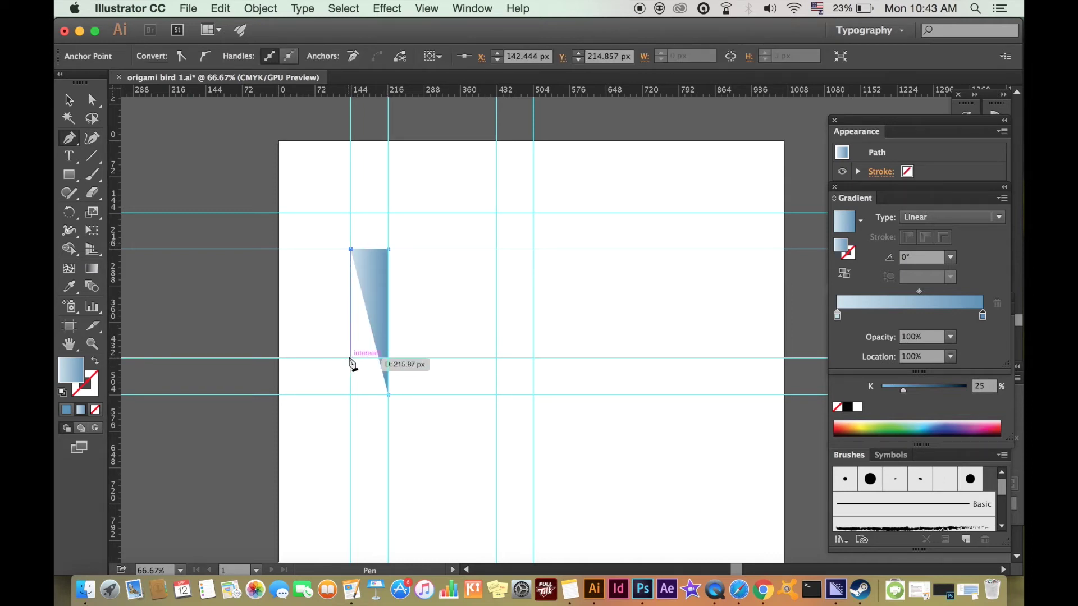
click(351, 358)
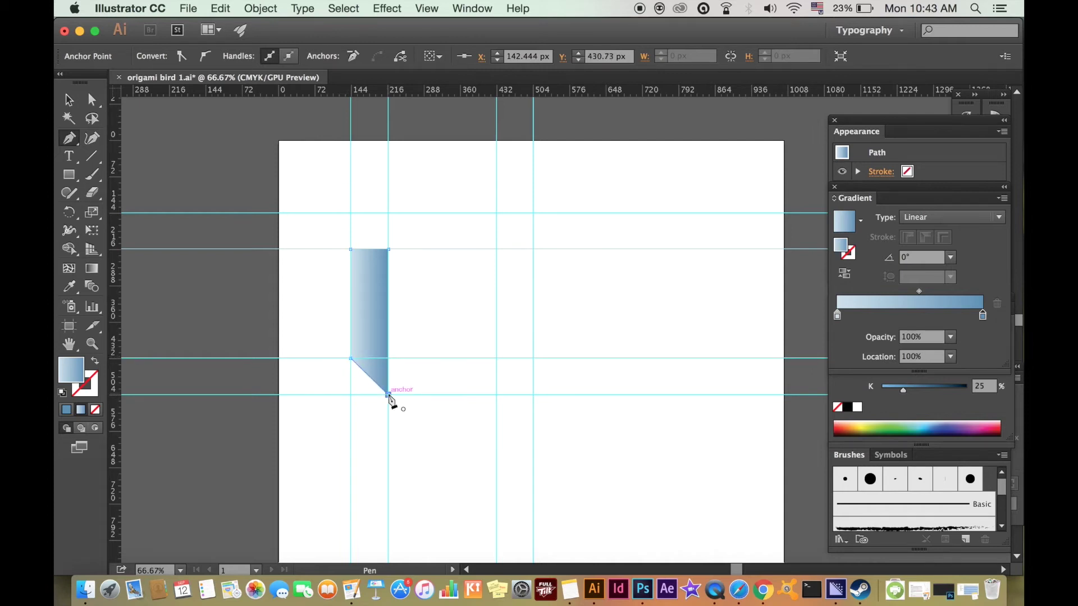
click(388, 395)
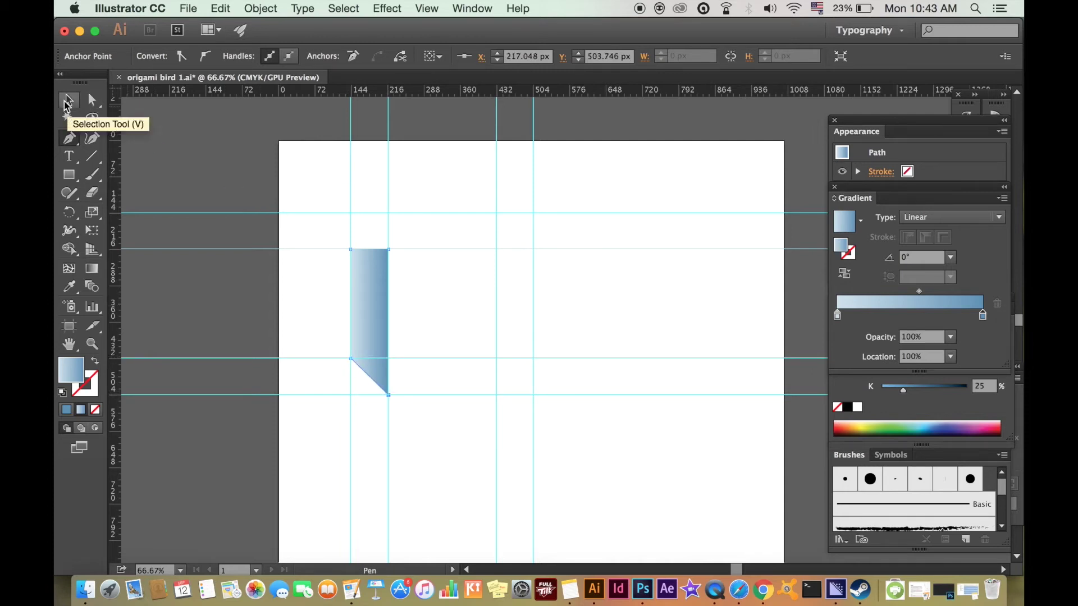
click(64, 101)
click(378, 315)
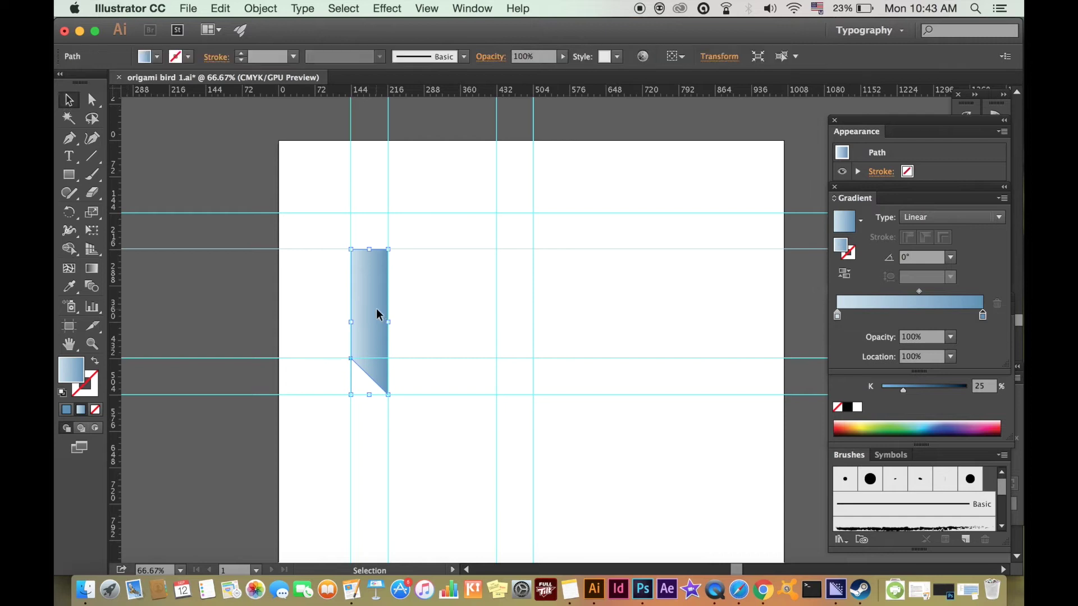
Set the strip's gradient angle to 90°, midpoint to 87%, and add a stop at 81.27%.
click(951, 258)
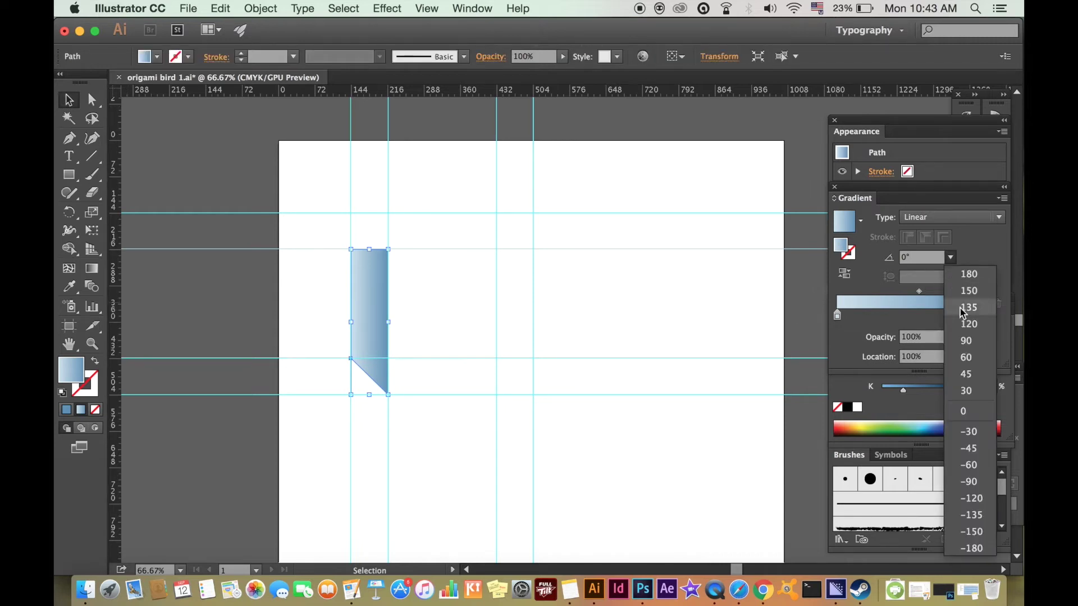
click(966, 342)
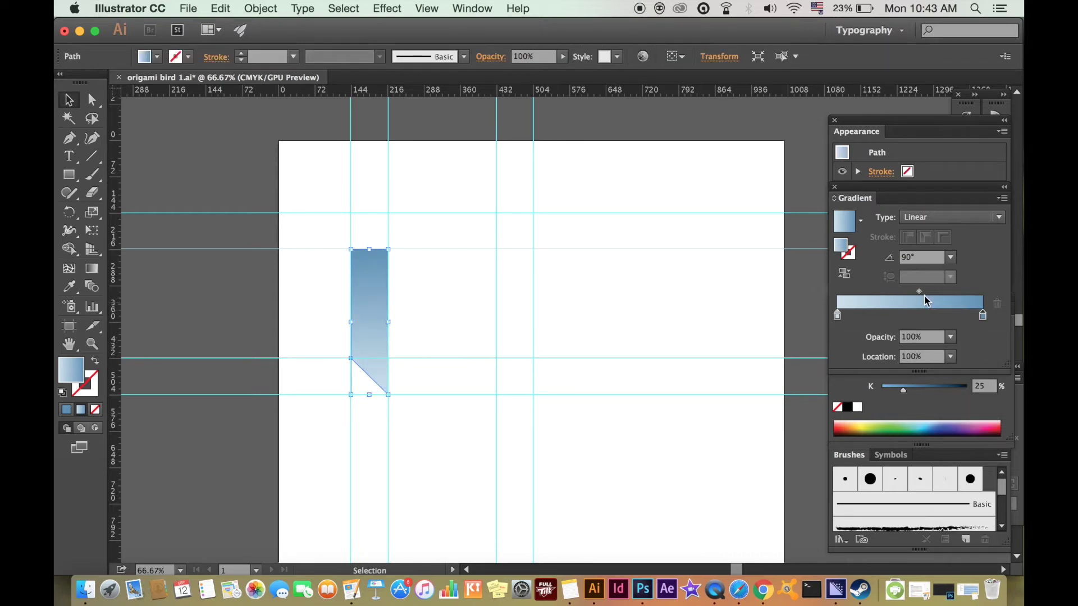
drag(919, 292, 988, 296)
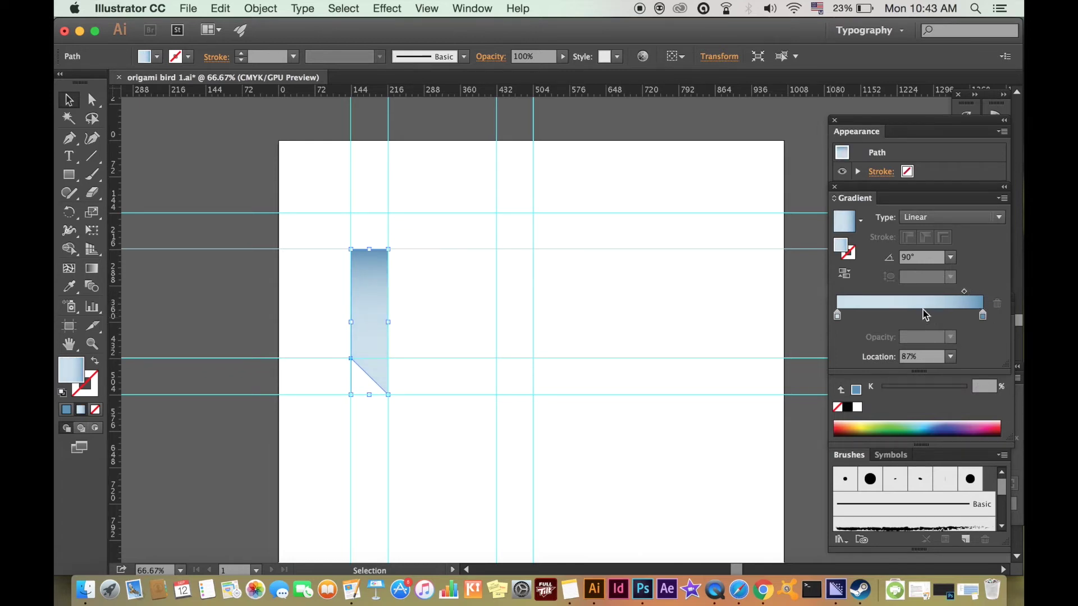
drag(927, 319, 958, 318)
Reselect the strip and lower the gradient end stop's cyan to 47.
click(472, 286)
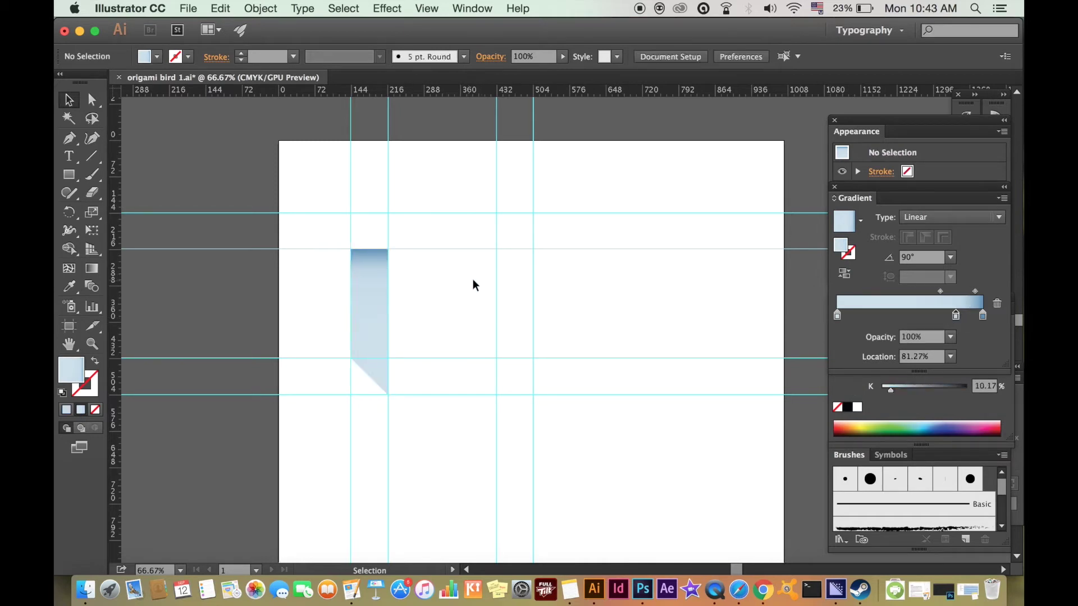
click(378, 309)
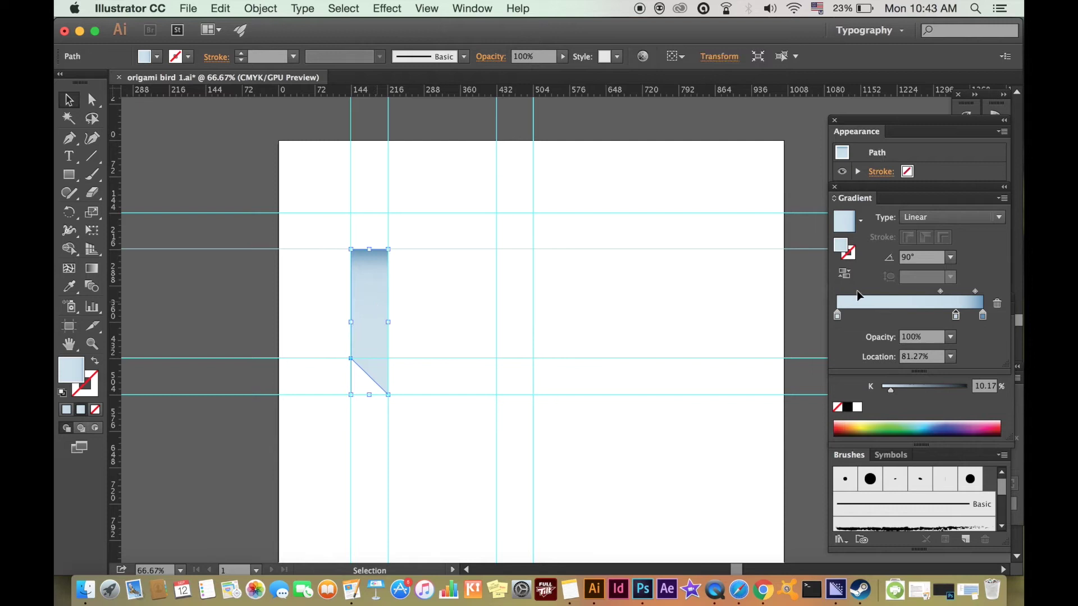
click(983, 317)
double_click(982, 317)
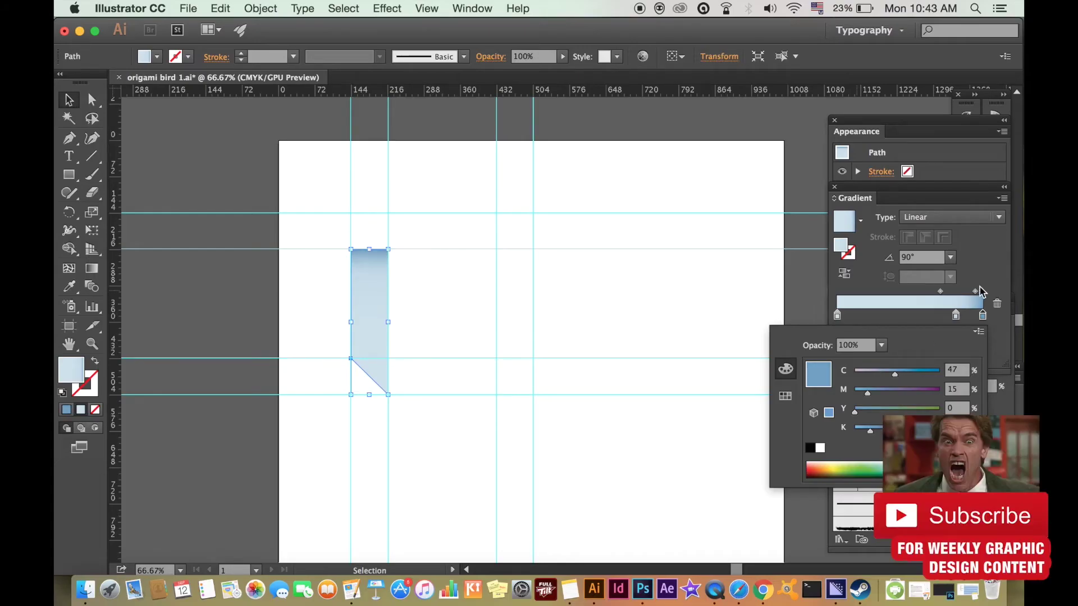
click(957, 285)
click(460, 304)
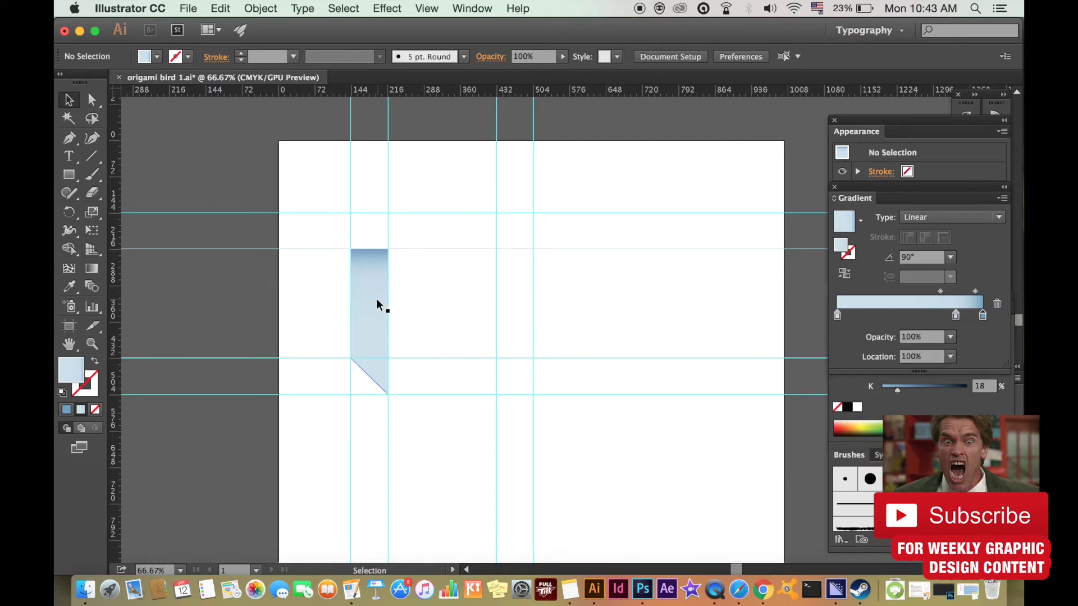
Draw the slanted top band along the upper guides and give it a 0° gradient.
click(74, 139)
click(351, 249)
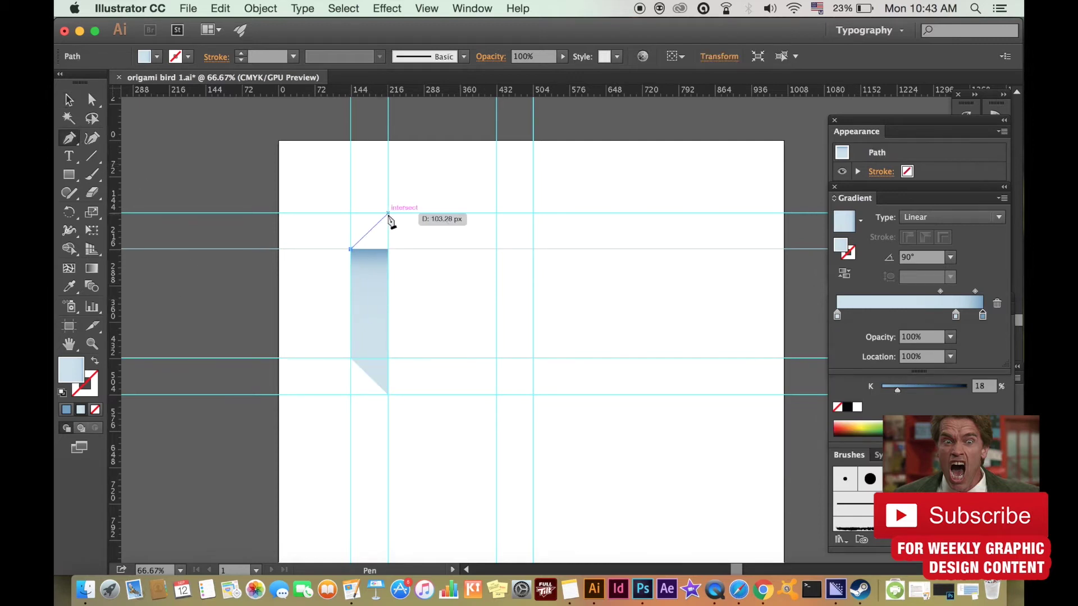
click(388, 212)
click(496, 213)
click(496, 249)
click(351, 249)
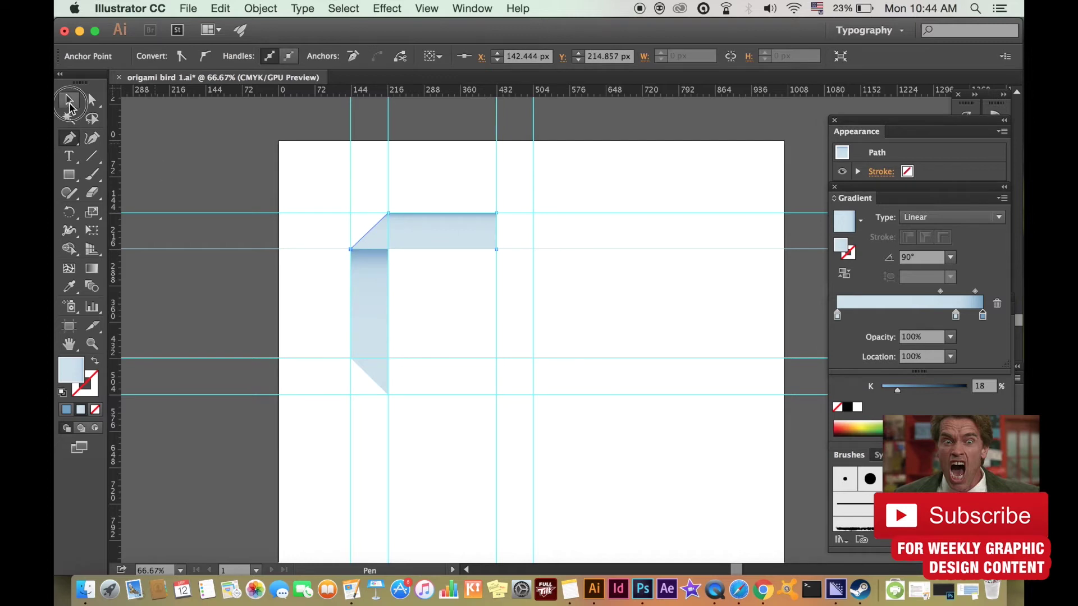
key(v)
click(950, 257)
click(966, 411)
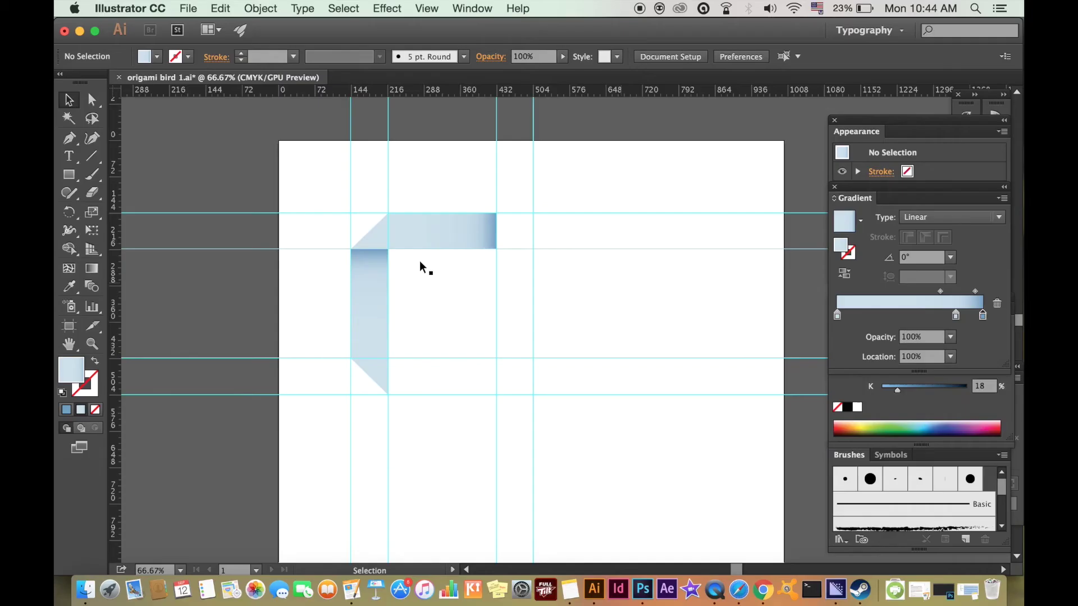
Draw the right vertical band from the top band's corner down to the lower guide.
key(p)
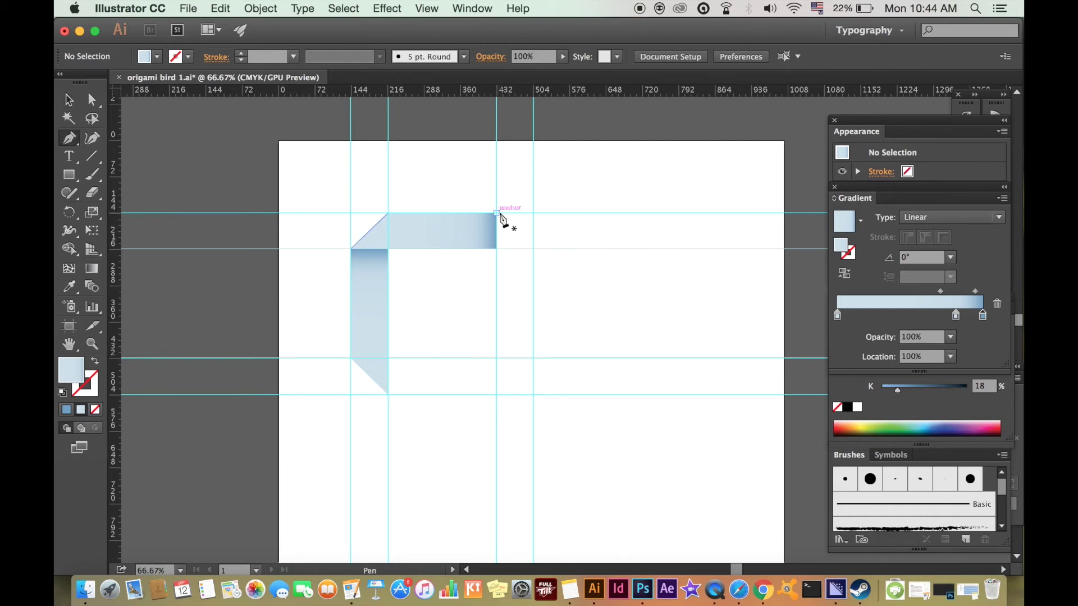
click(496, 213)
click(533, 249)
click(533, 394)
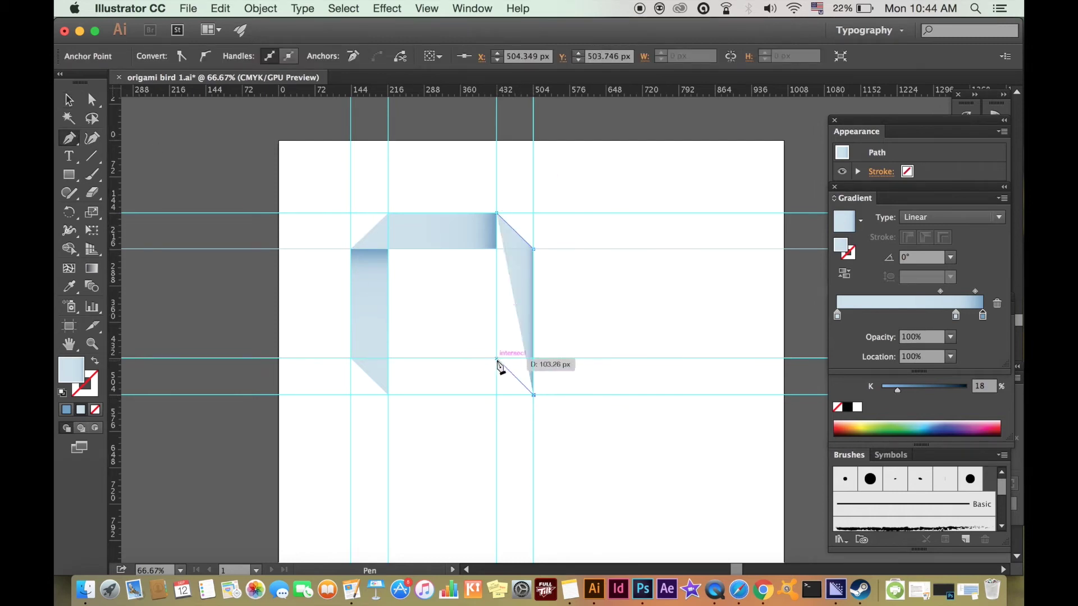
click(496, 358)
click(498, 215)
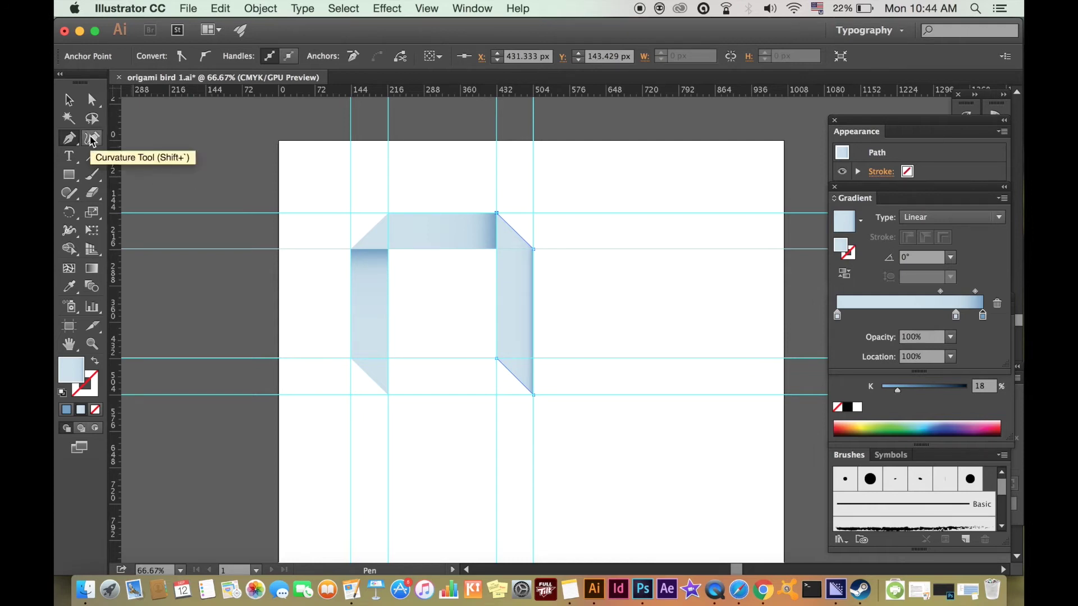
Edit the right band's middle stop colour, remove its last stop, and set the angle to -120°.
click(69, 101)
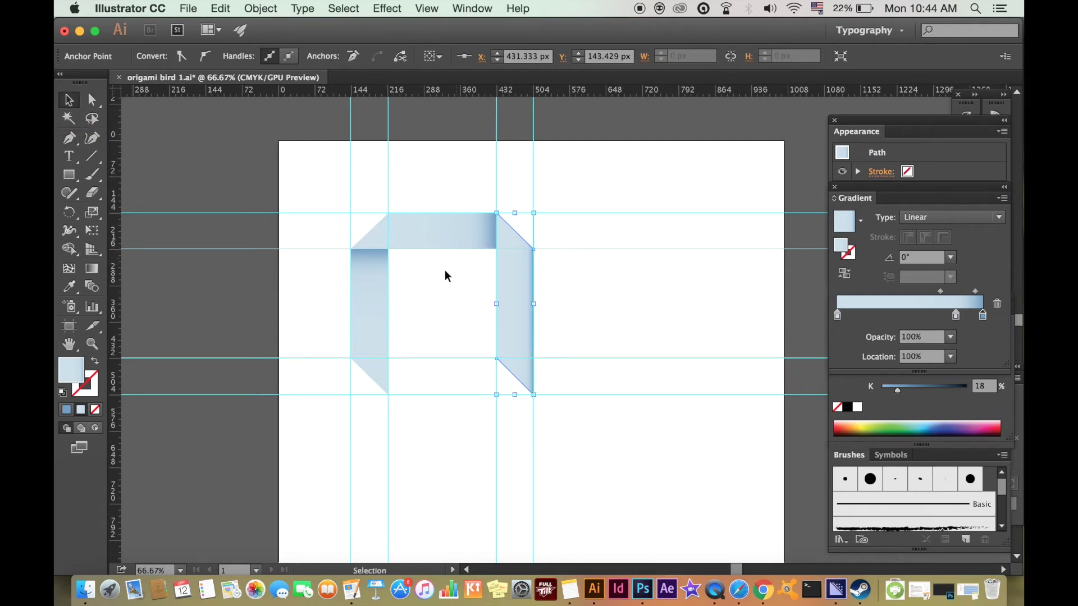
click(514, 282)
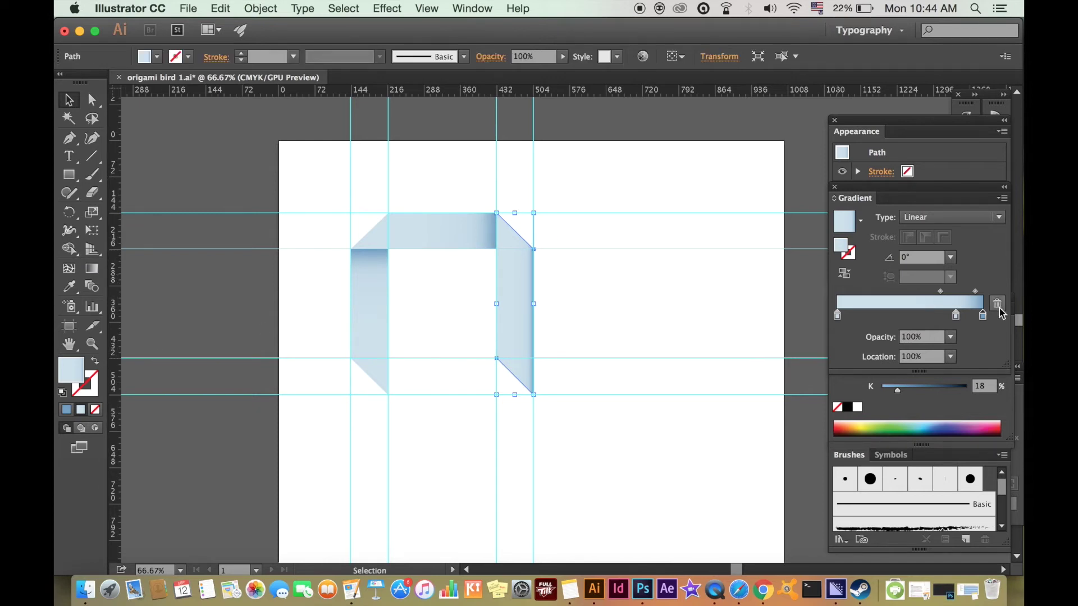
double_click(956, 315)
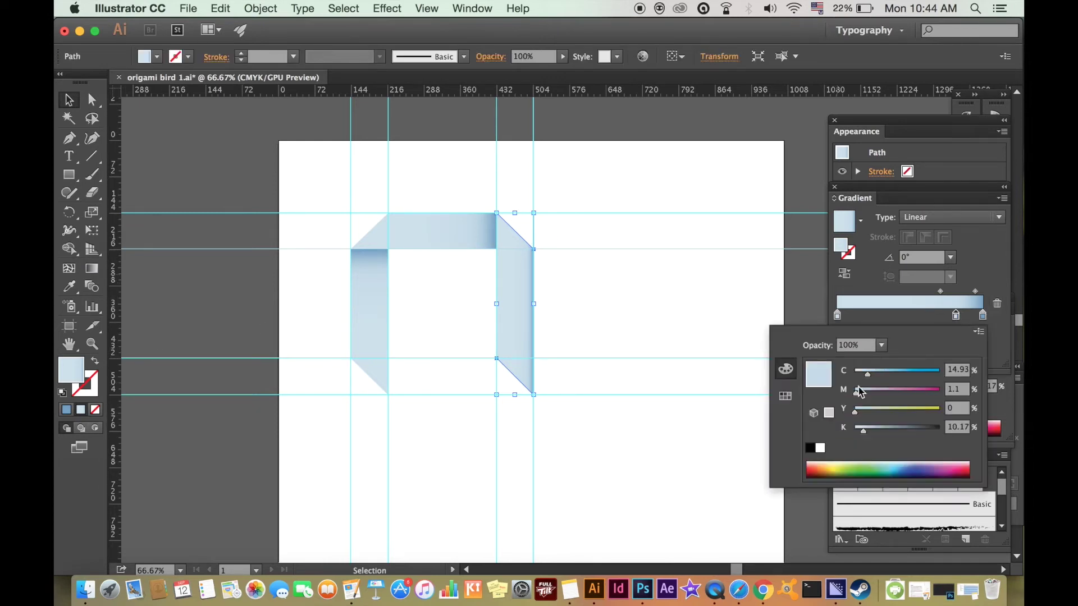
click(984, 265)
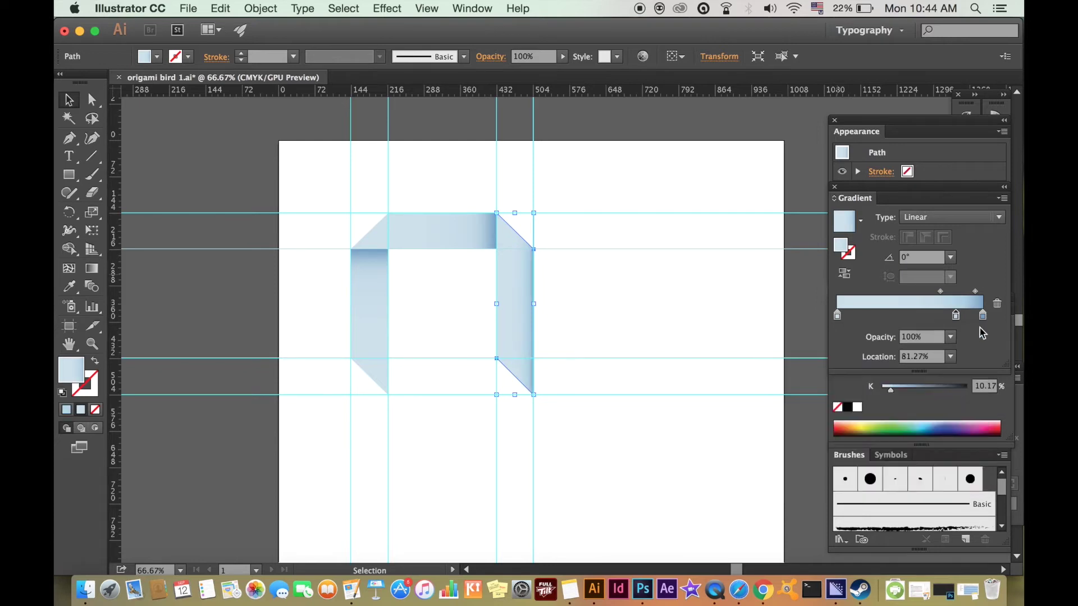
mouse_move(984, 317)
mouse_down()
mouse_move(982, 341)
mouse_move(982, 317)
mouse_move(995, 320)
mouse_up()
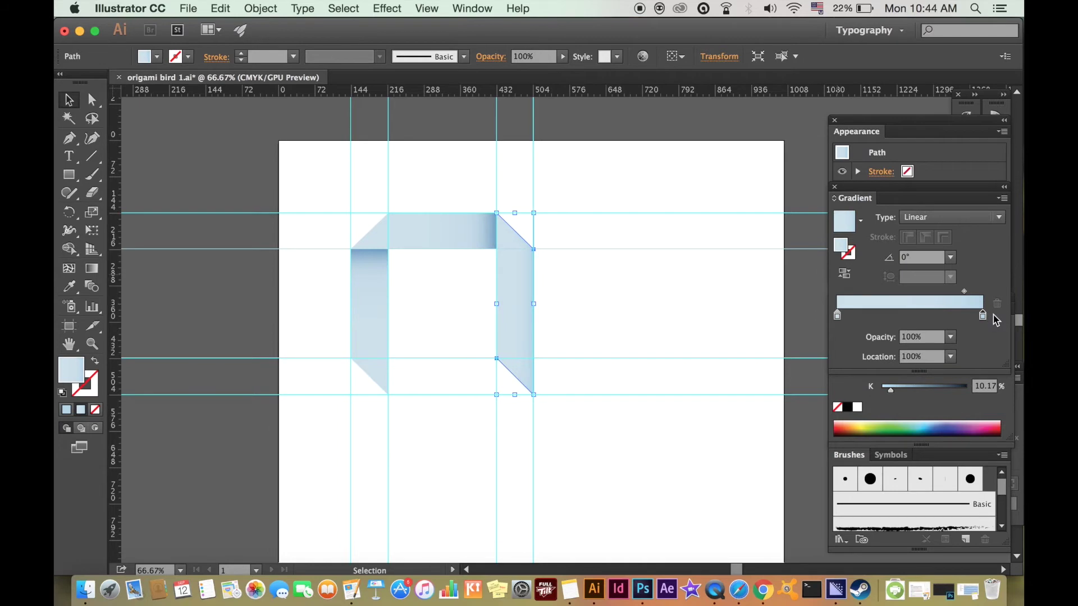
click(951, 258)
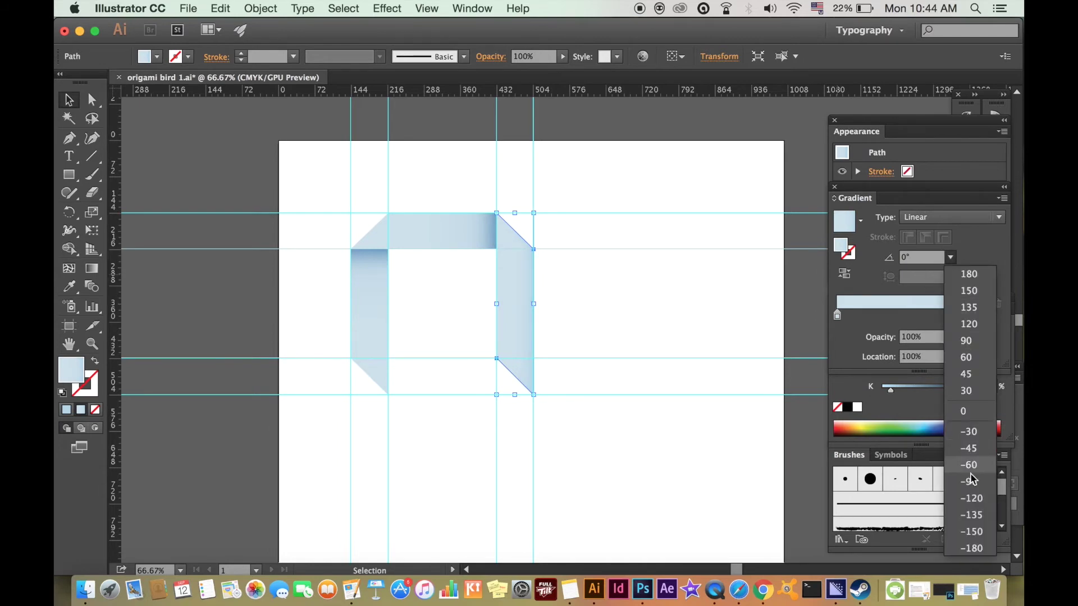
click(971, 497)
click(696, 337)
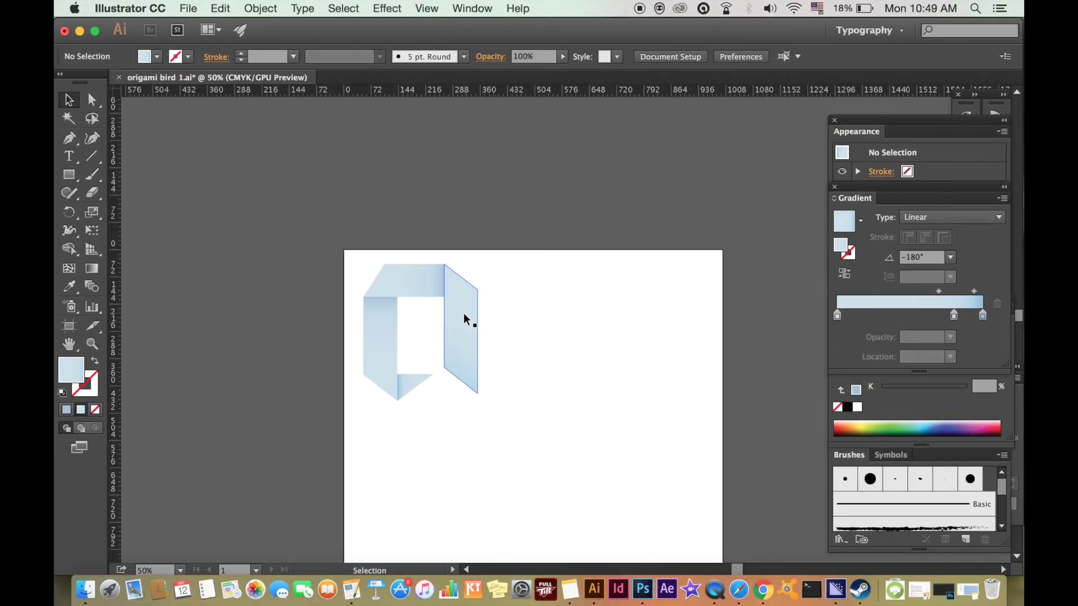
Select all pieces of the letter a and scale it down.
drag(548, 304, 183, 236)
drag(383, 405, 382, 405)
drag(330, 373, 301, 349)
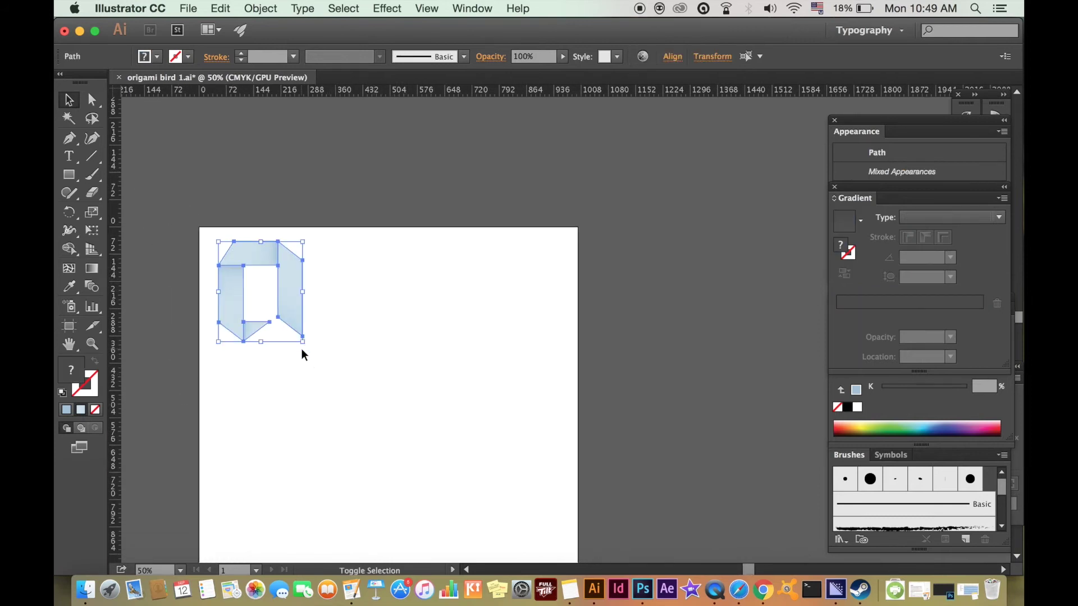
click(395, 369)
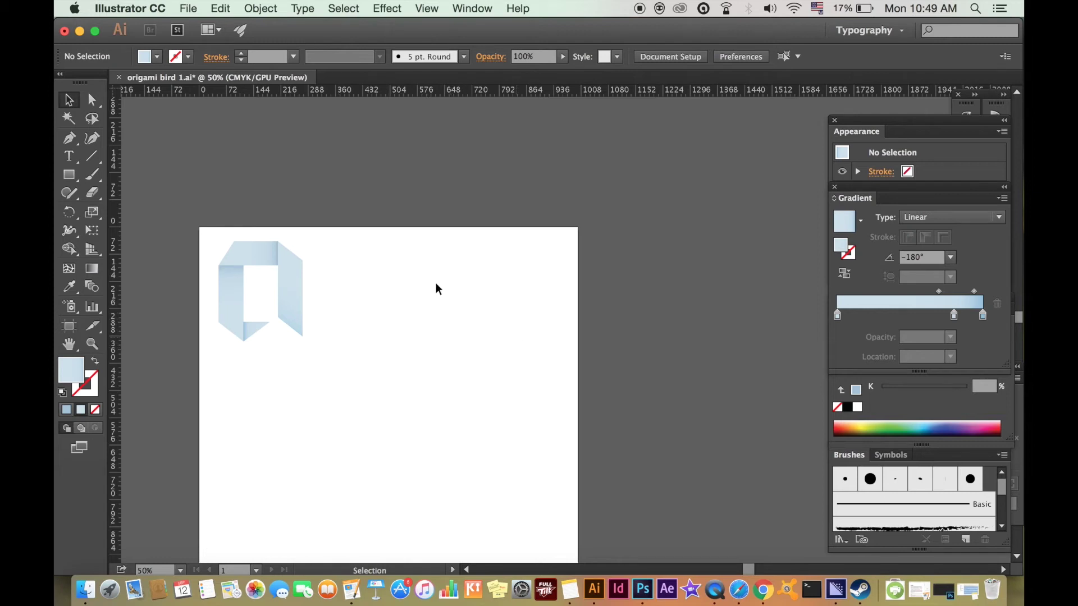
Add top and bottom horizontal guides plus vertical guides beside the a for the A.
drag(439, 199, 406, 341)
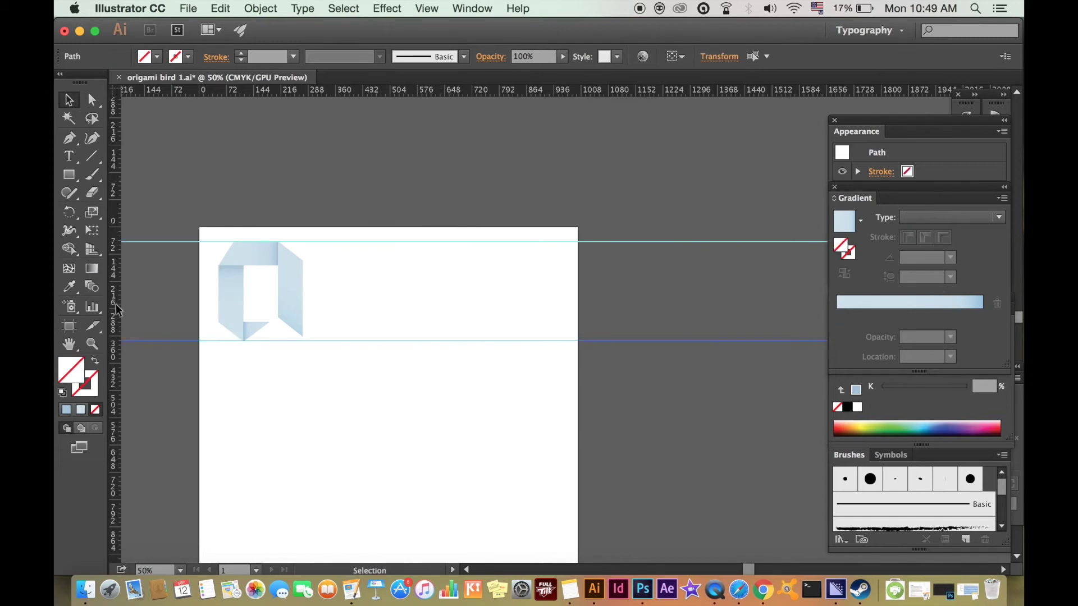
drag(118, 312, 363, 332)
drag(115, 393, 431, 427)
drag(115, 421, 499, 447)
key(super+equal)
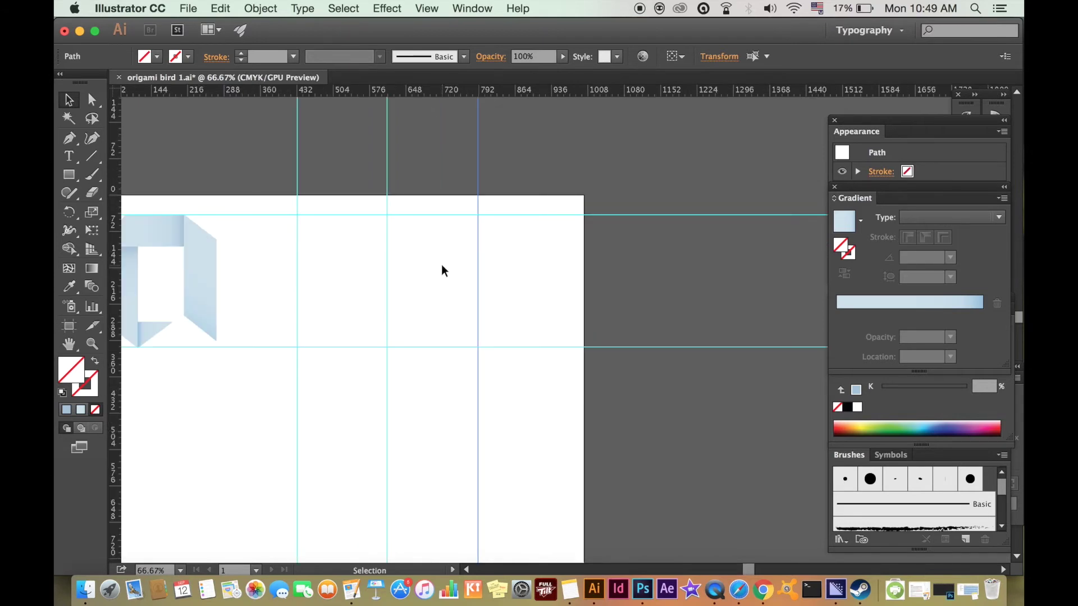
Pen the A's slanted left stroke between the guides with a light blue gradient fill.
key(p)
click(66, 410)
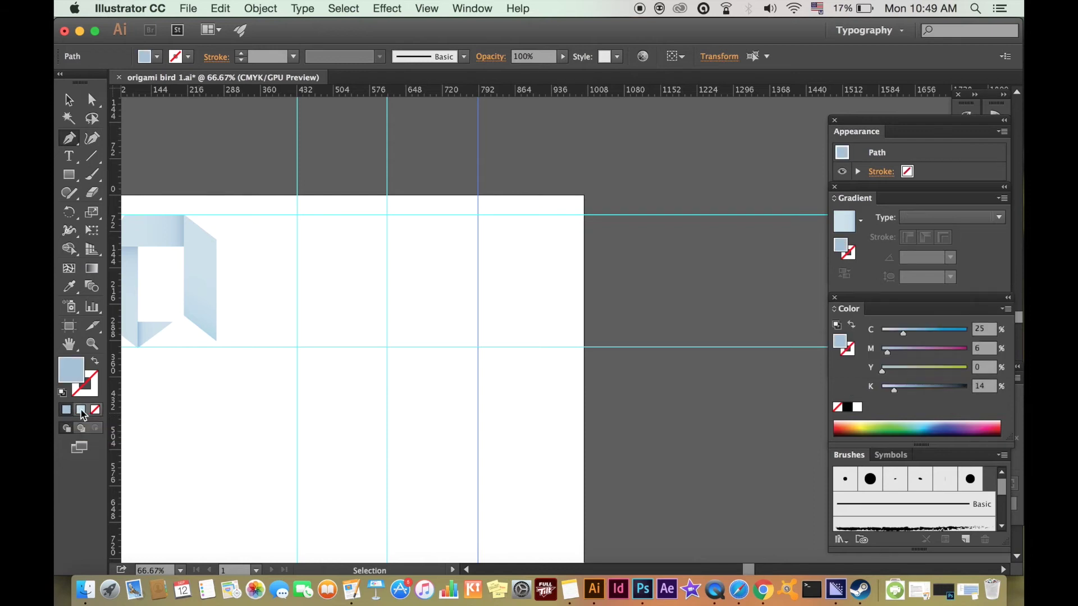
click(81, 411)
click(387, 215)
click(298, 321)
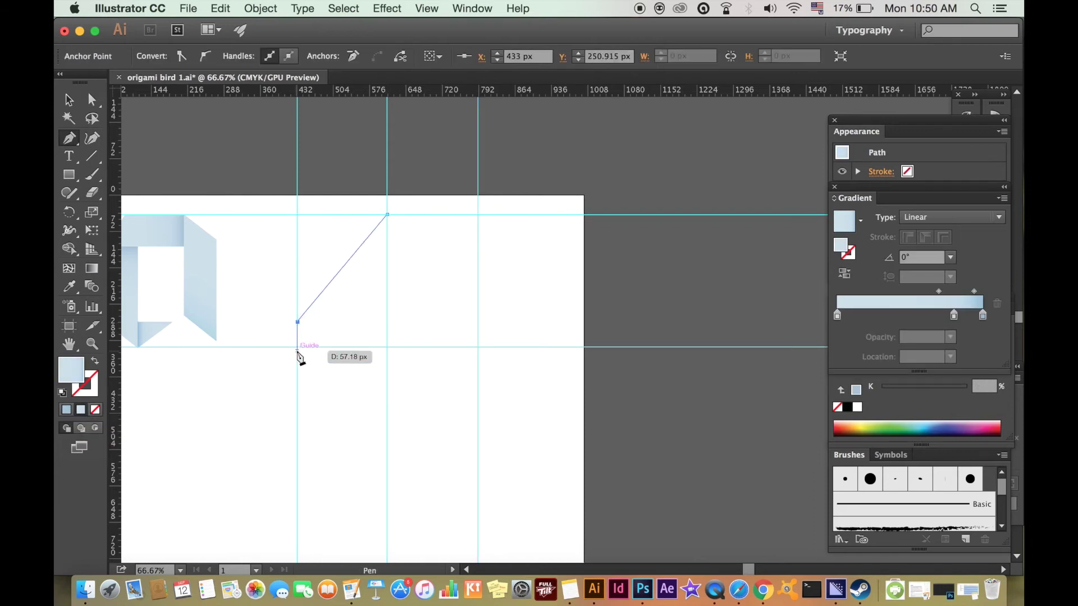
click(298, 348)
click(337, 347)
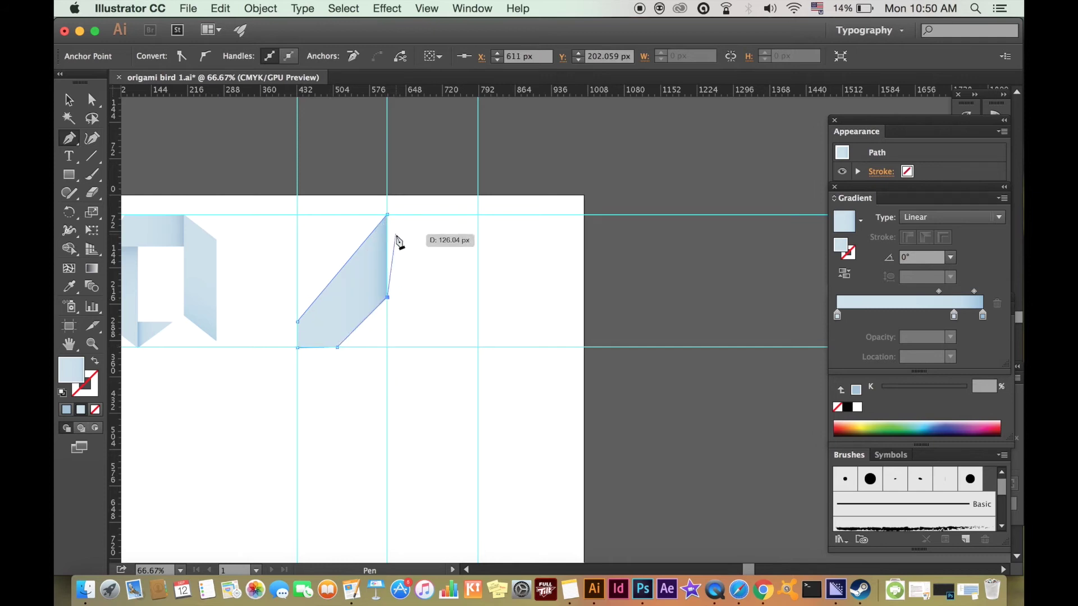
click(388, 316)
click(387, 214)
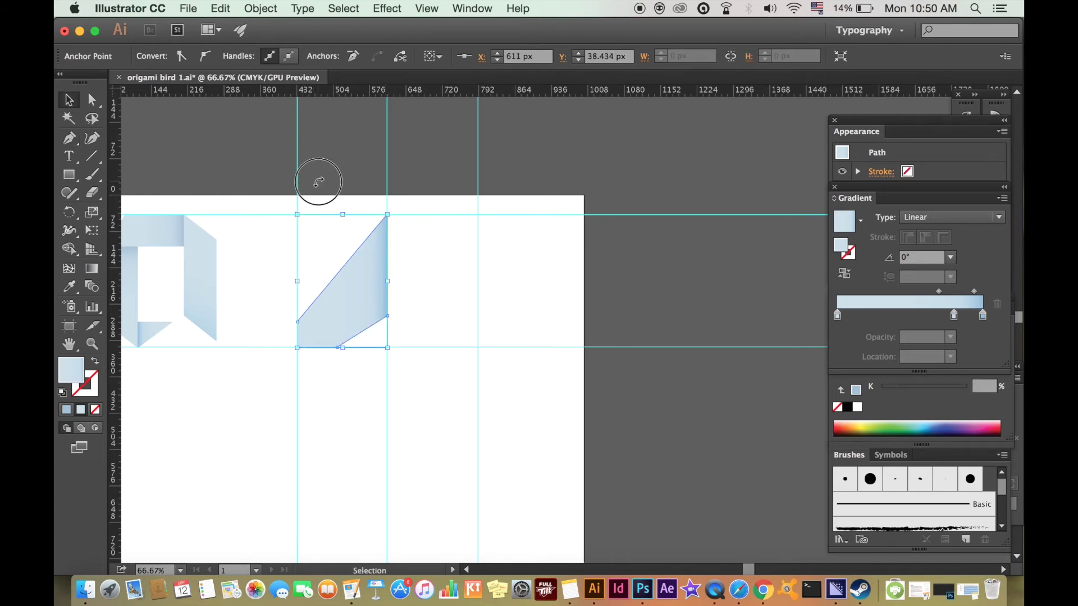
Narrow the stroke shape from its left edge and hide the guides.
key(v)
drag(298, 281, 310, 284)
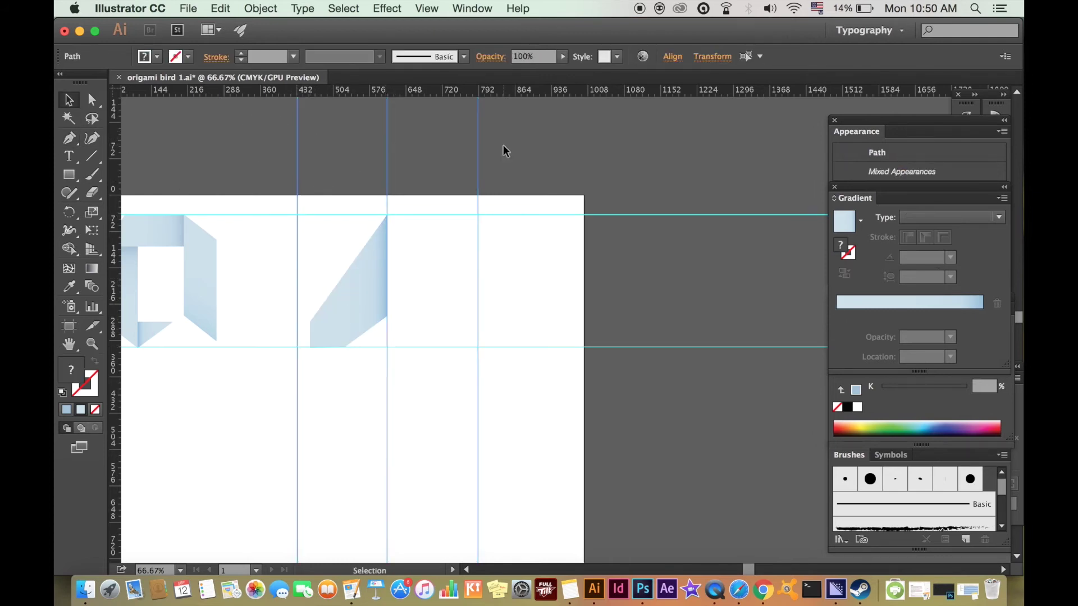
key(super+semicolon)
click(537, 373)
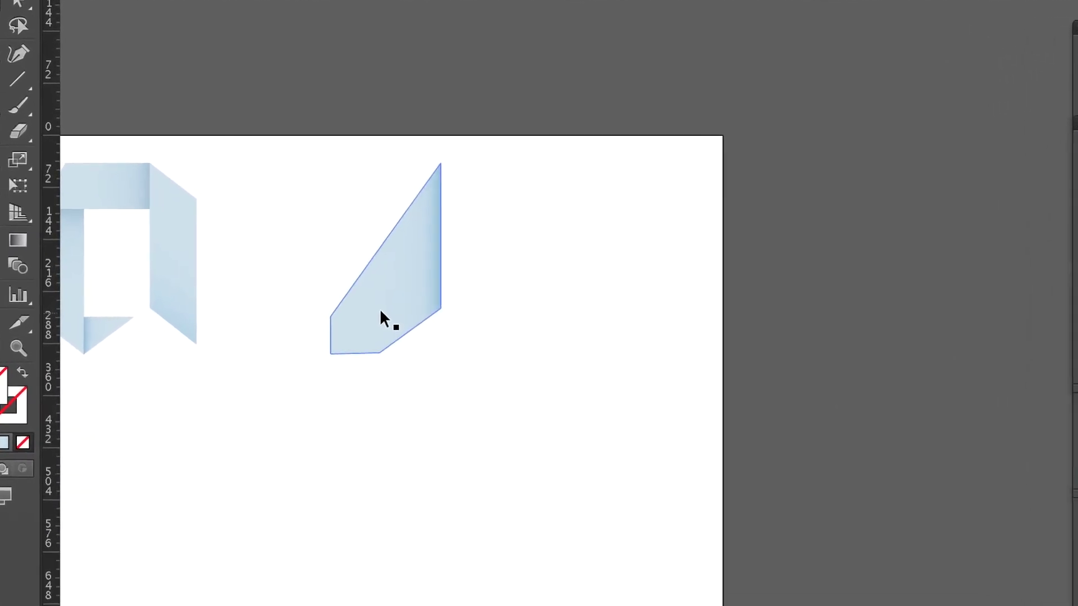
Duplicate the slanted piece and place the copy to the right of the original.
click(363, 314)
key(shift+super+b)
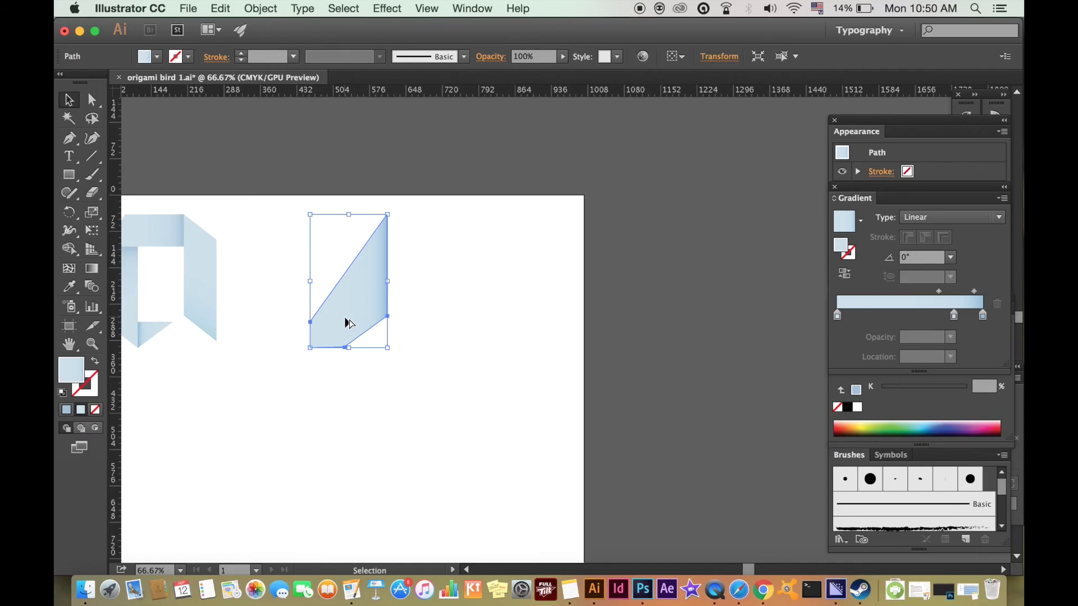
drag(669, 328, 680, 327)
drag(414, 330, 485, 343)
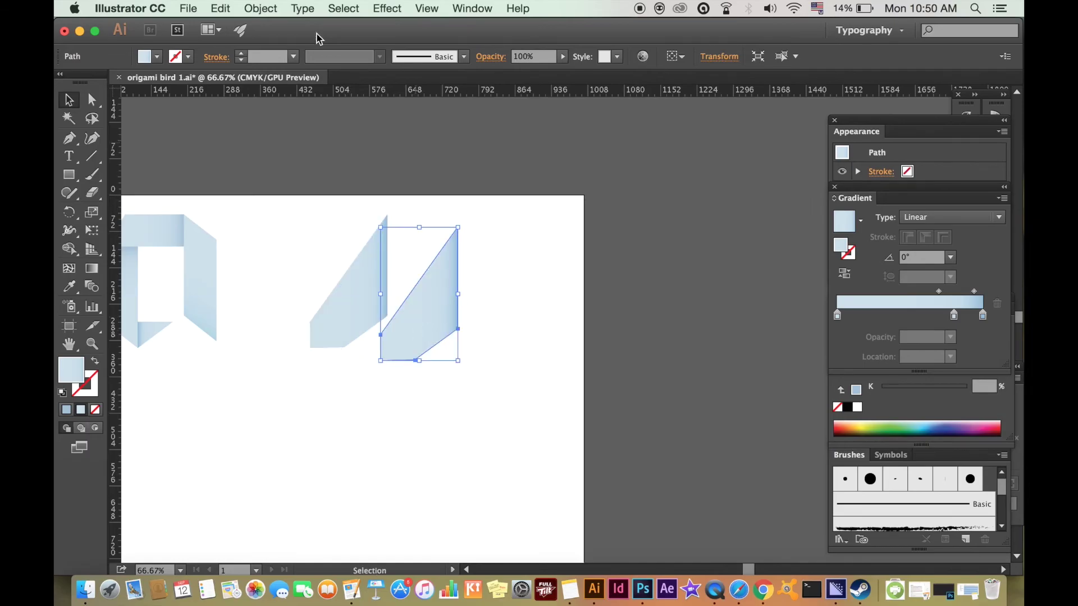
Make a vertical Reflect copy of the wing and move it up against the left half.
click(261, 8)
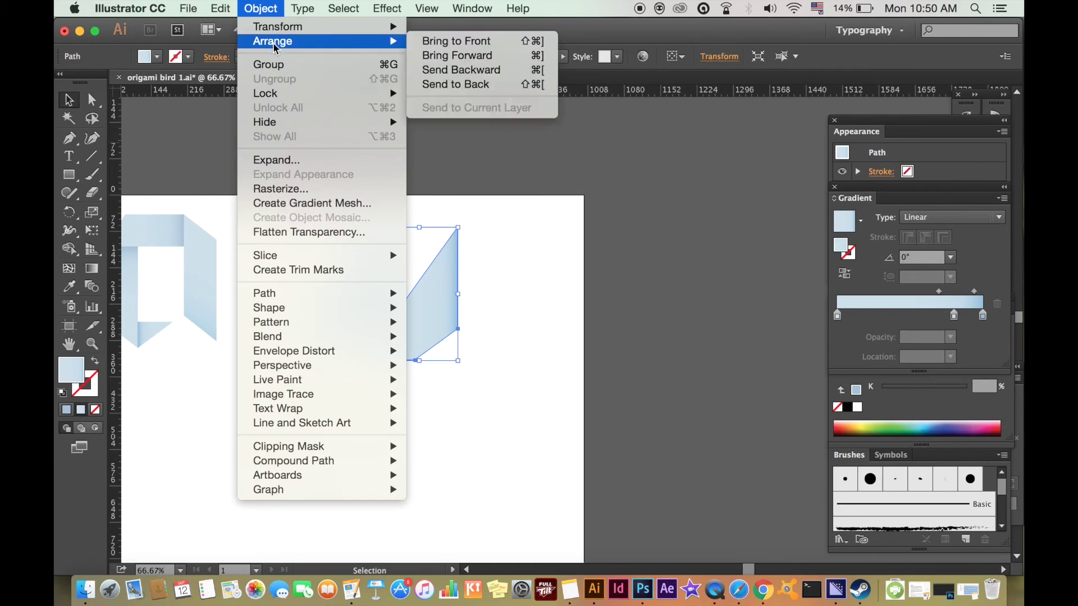
mouse_move(284, 27)
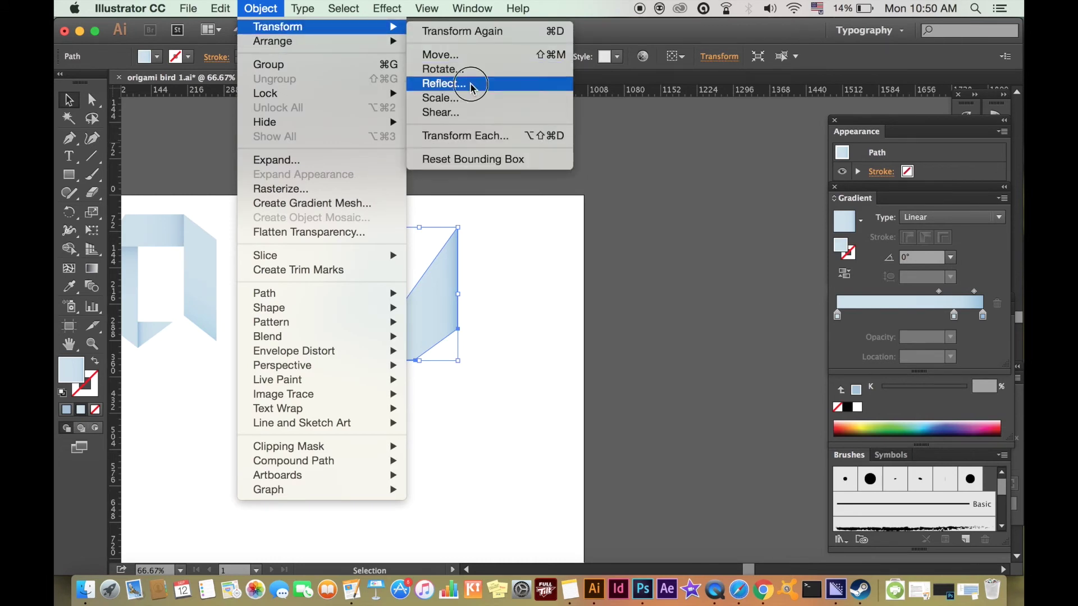
click(473, 83)
click(772, 405)
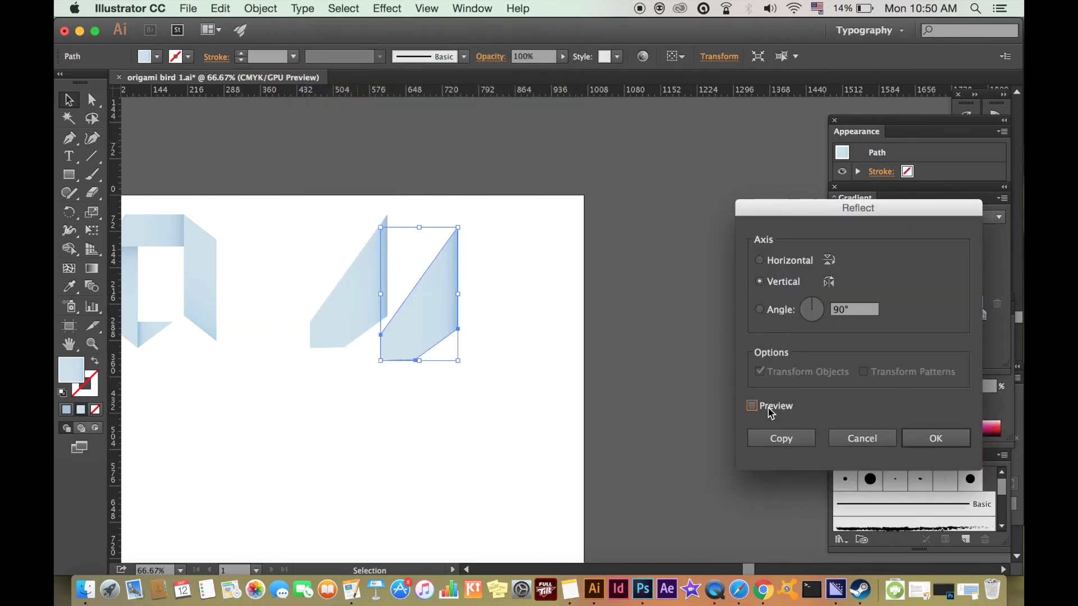
click(752, 405)
click(936, 438)
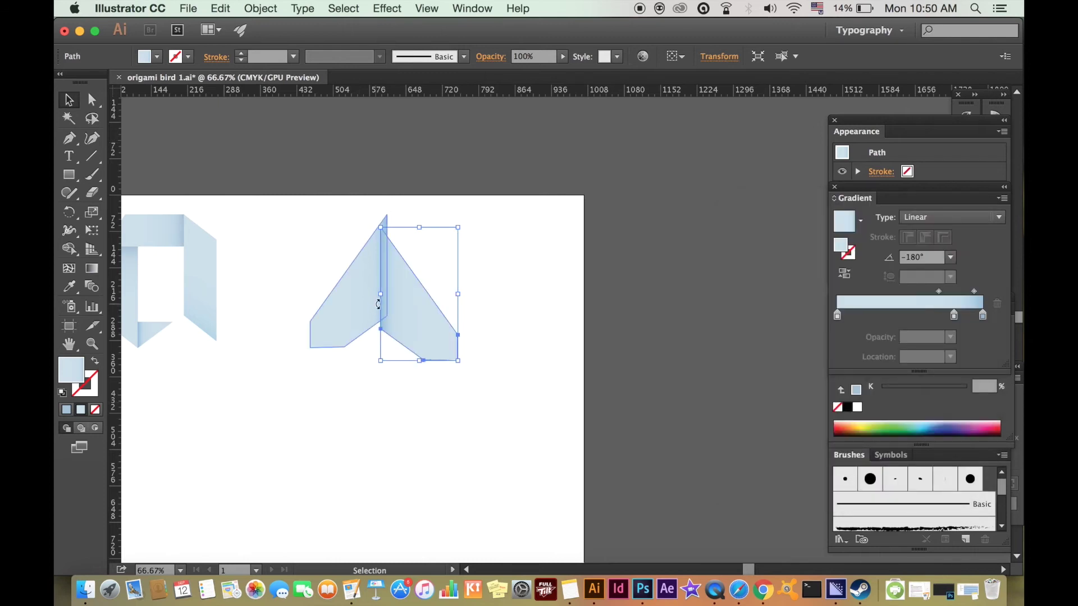
click(493, 327)
drag(409, 325, 414, 315)
Give the A's left half a 45° gradient with its middle colour stop shifted left.
click(397, 388)
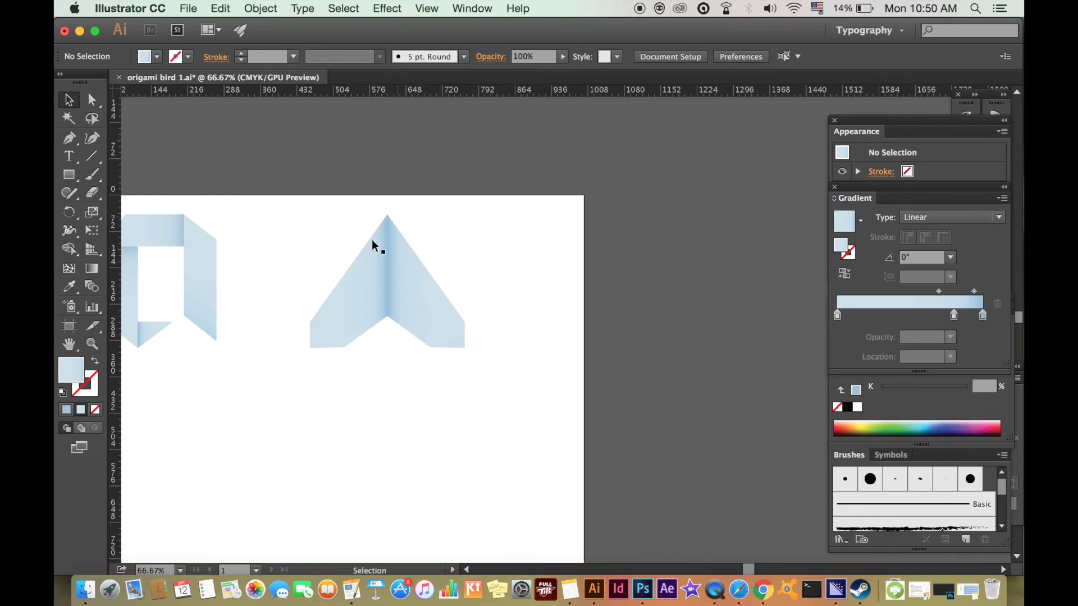
click(359, 288)
click(950, 258)
click(963, 351)
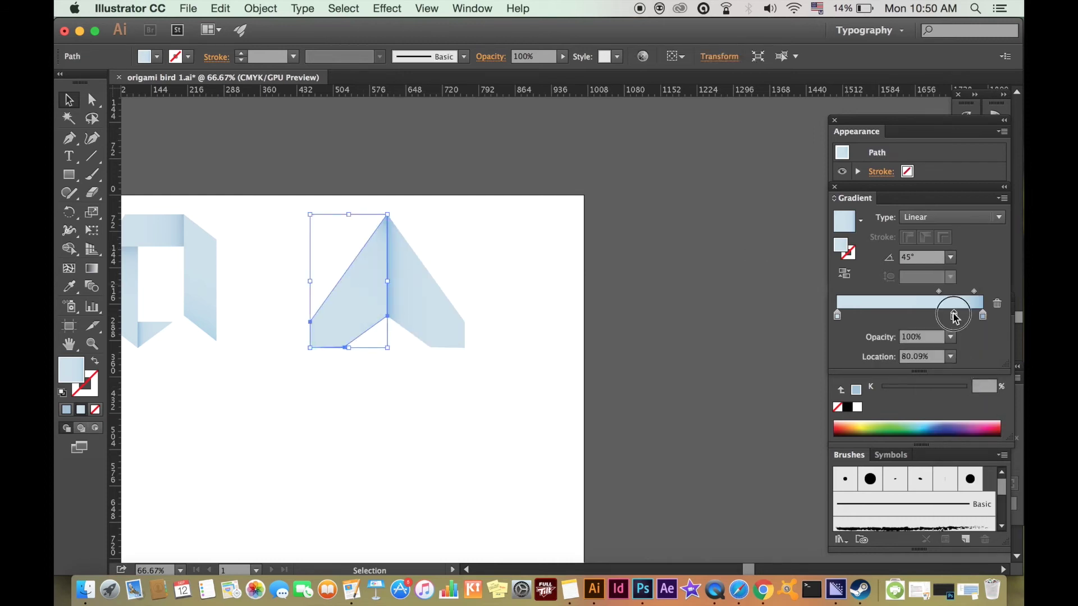
drag(953, 315, 894, 315)
key(super+shift+a)
Set the right half's gradient angle to -75°.
click(418, 280)
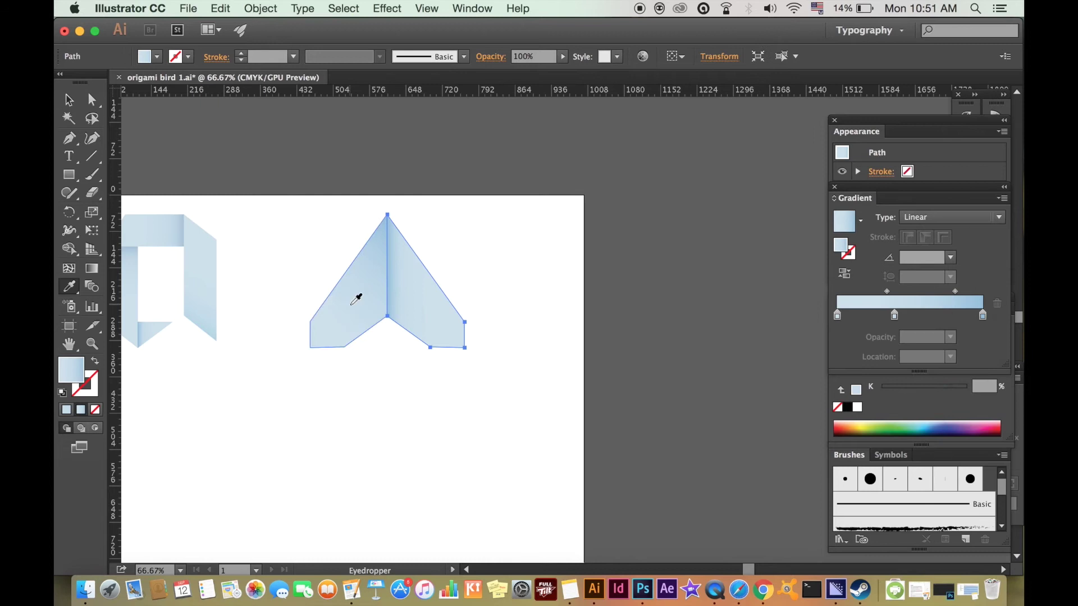
click(951, 257)
click(976, 482)
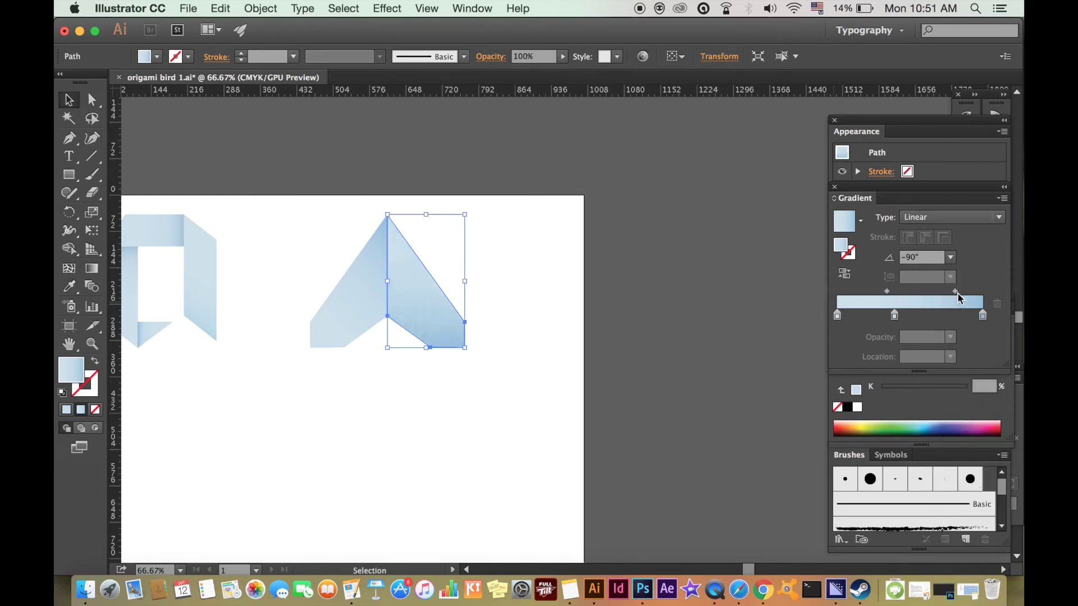
text(-75)
key(Return)
click(534, 293)
key(super+z)
Adjust a colour stop, then remove the middle gradient stop from the left half.
drag(894, 314, 929, 343)
click(348, 281)
click(706, 314)
click(367, 308)
click(697, 292)
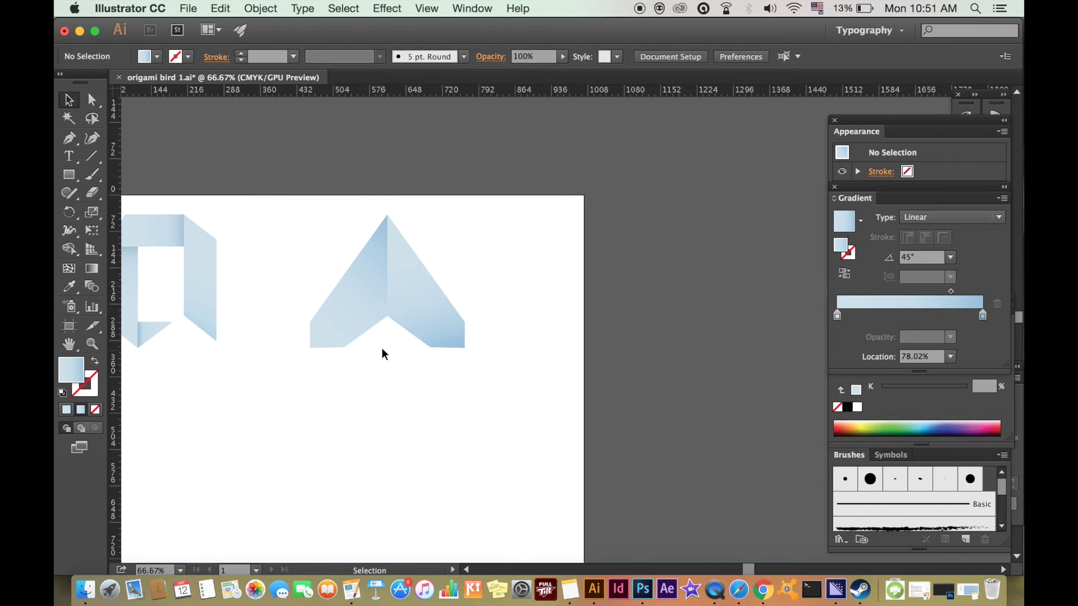
Draw a thin fold triangle with the Pen tool along the notch's left inner edge.
key(super+equal)
key(super+equal)
drag(312, 308, 506, 300)
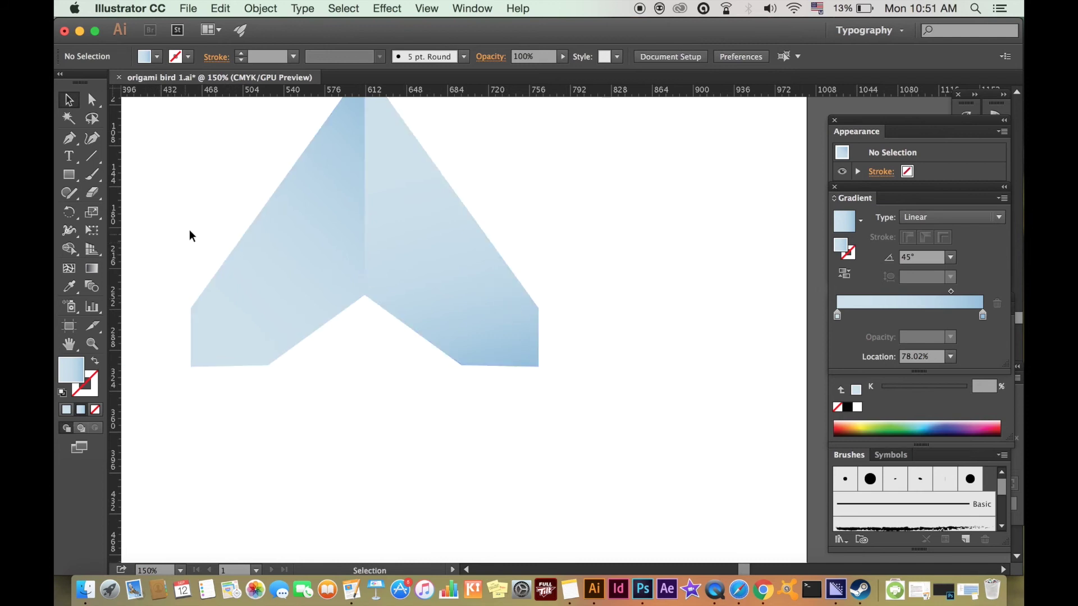
drag(144, 160, 202, 193)
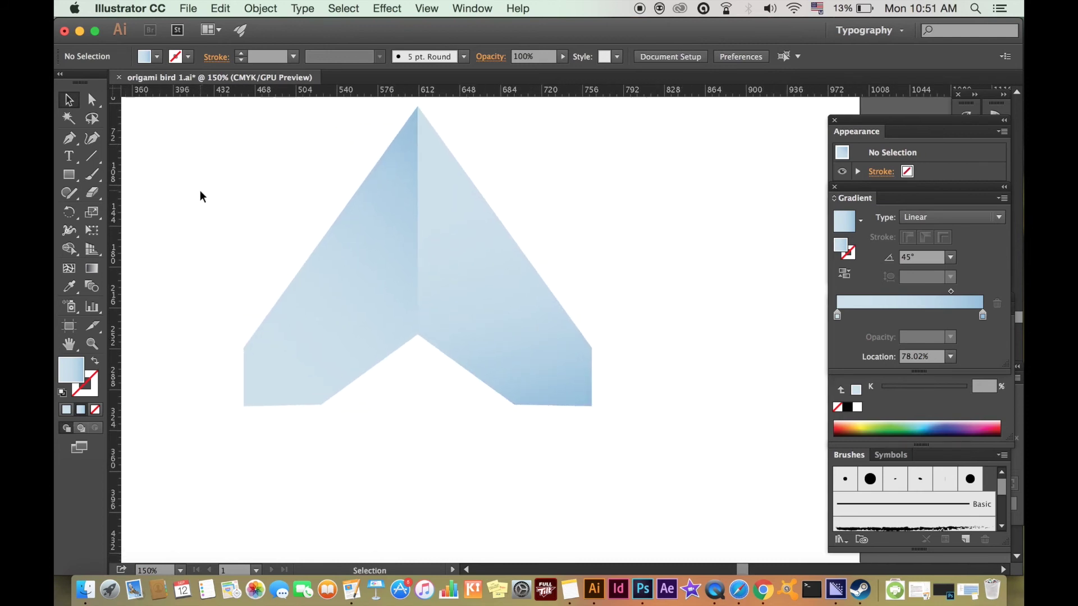
click(68, 138)
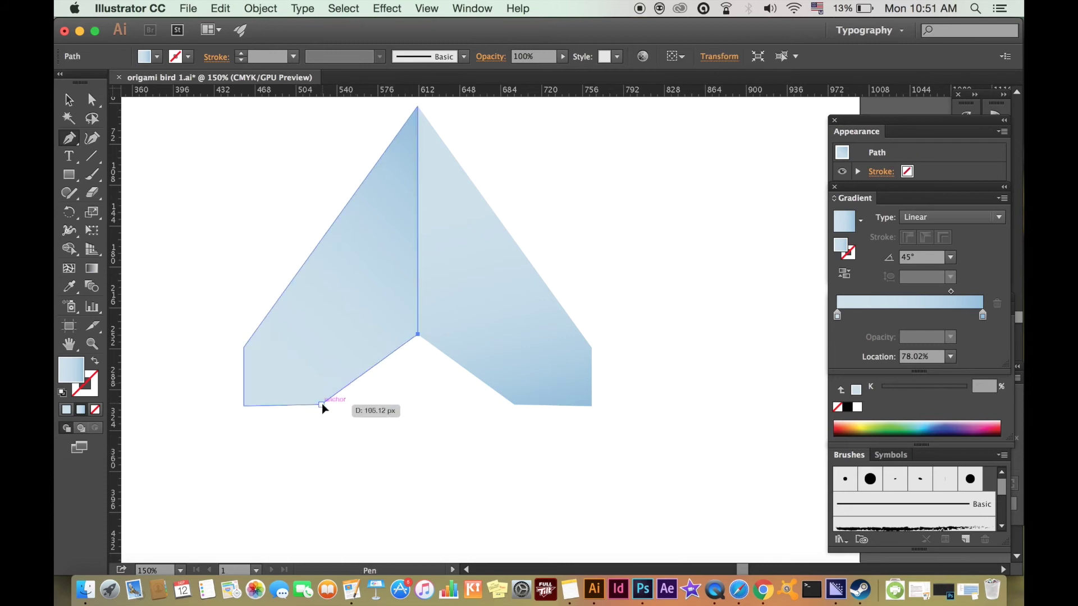
click(322, 403)
click(417, 324)
click(418, 336)
key(v)
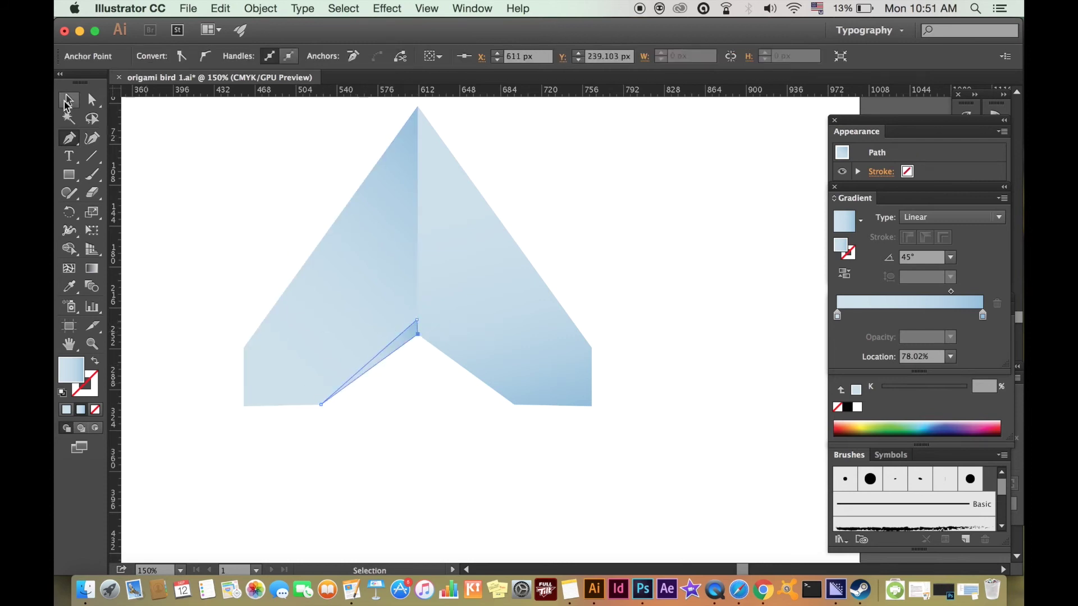
click(240, 184)
Duplicate the fold triangle and mirror the copy with Object > Transform > Reflect.
key(super+minus)
key(super+minus)
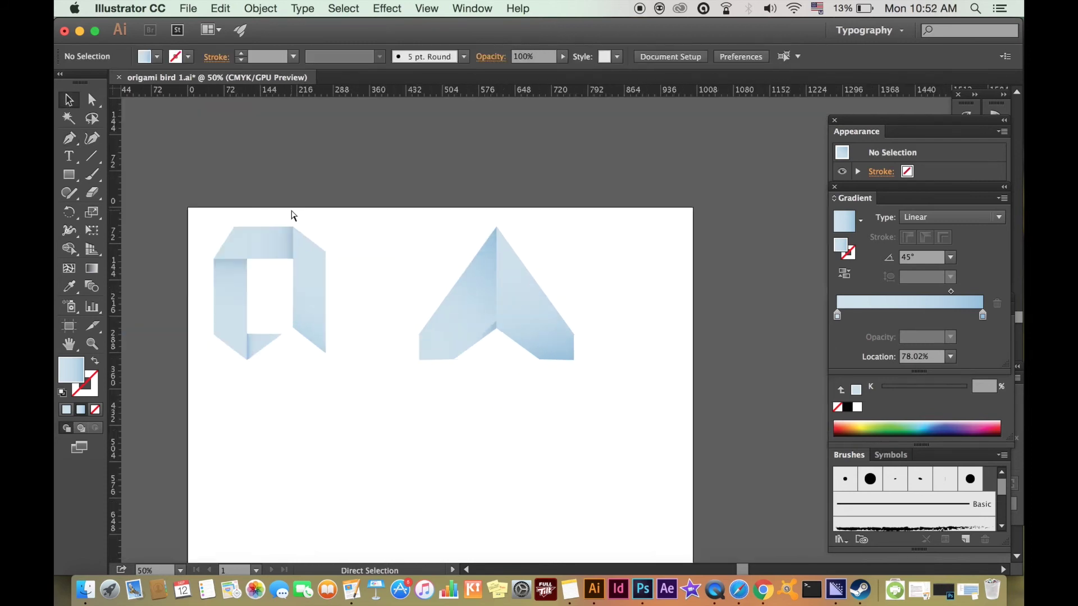
key(super+equal)
key(super+equal)
click(398, 351)
drag(398, 346, 433, 384)
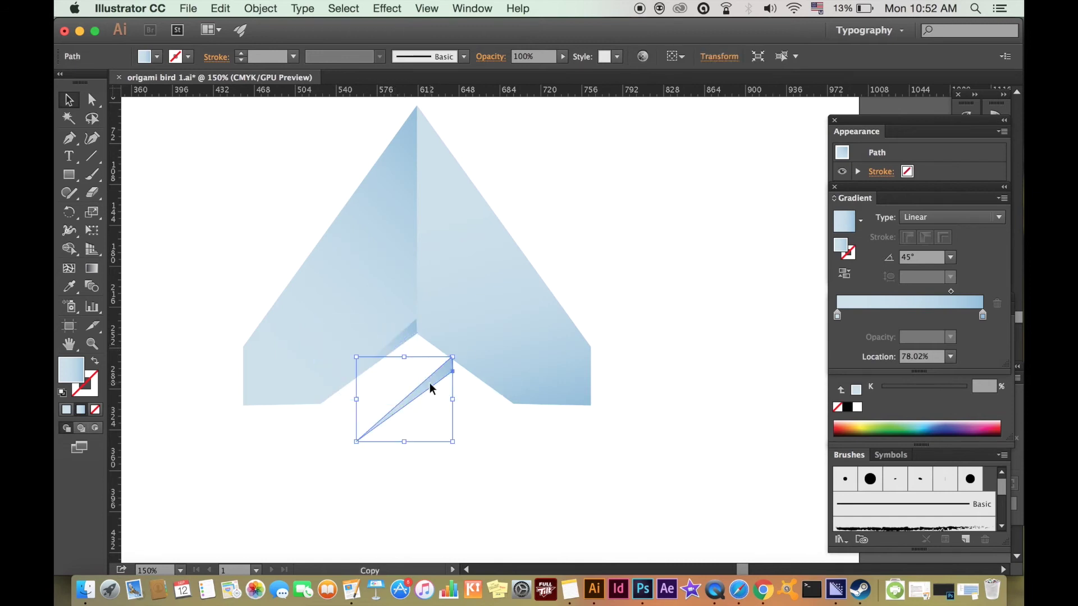
click(261, 8)
mouse_move(260, 41)
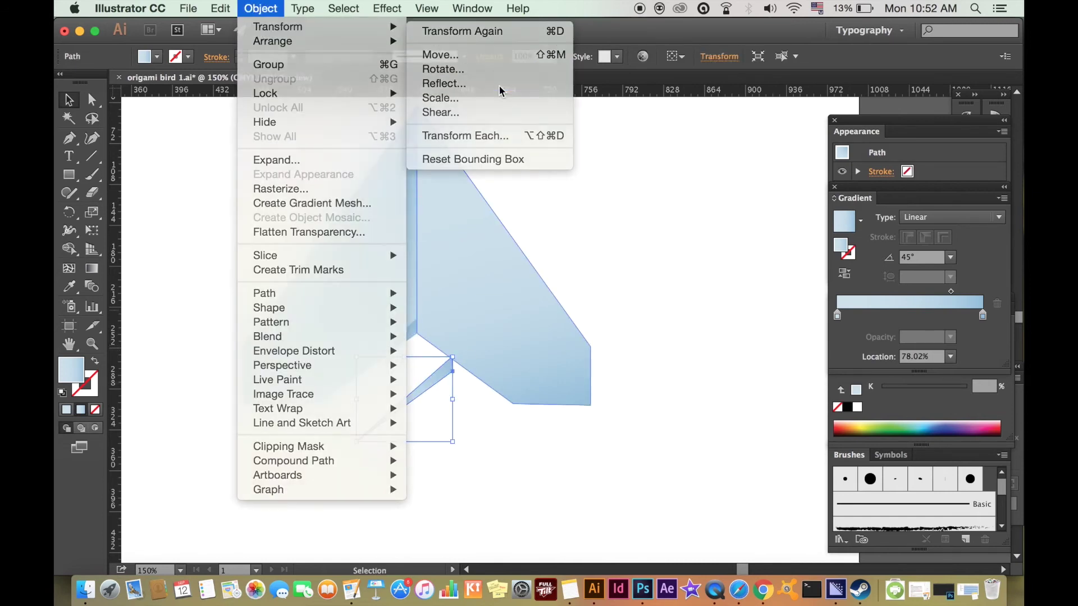
click(494, 84)
key(Return)
Position the mirrored fold along the notch's right edge, nudging it up slightly.
drag(375, 387, 443, 348)
click(388, 415)
key(super+equal)
key(super+equal)
key(super+equal)
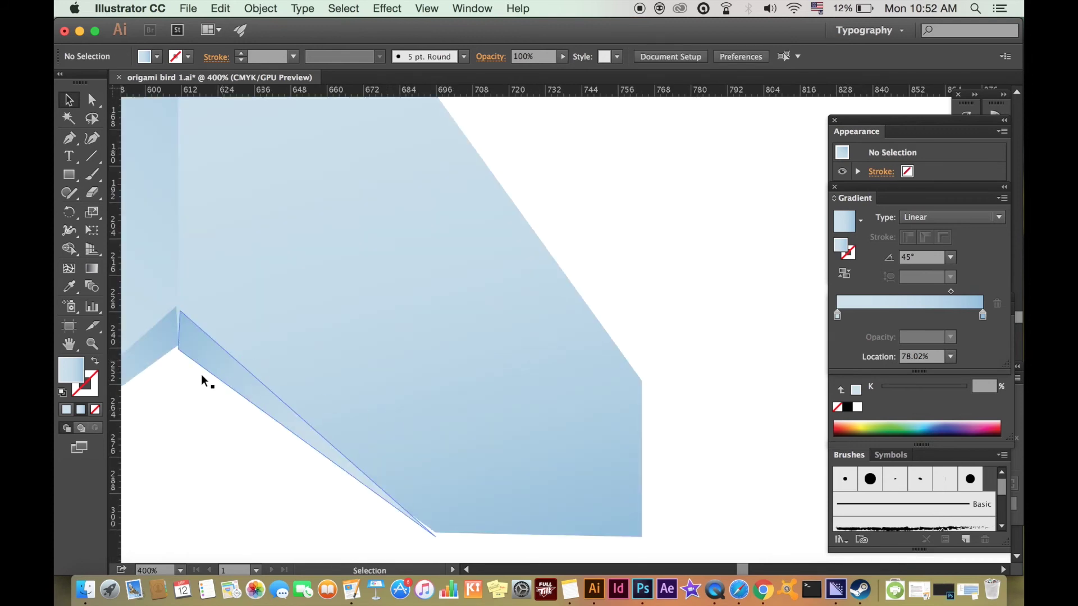
drag(193, 339, 192, 335)
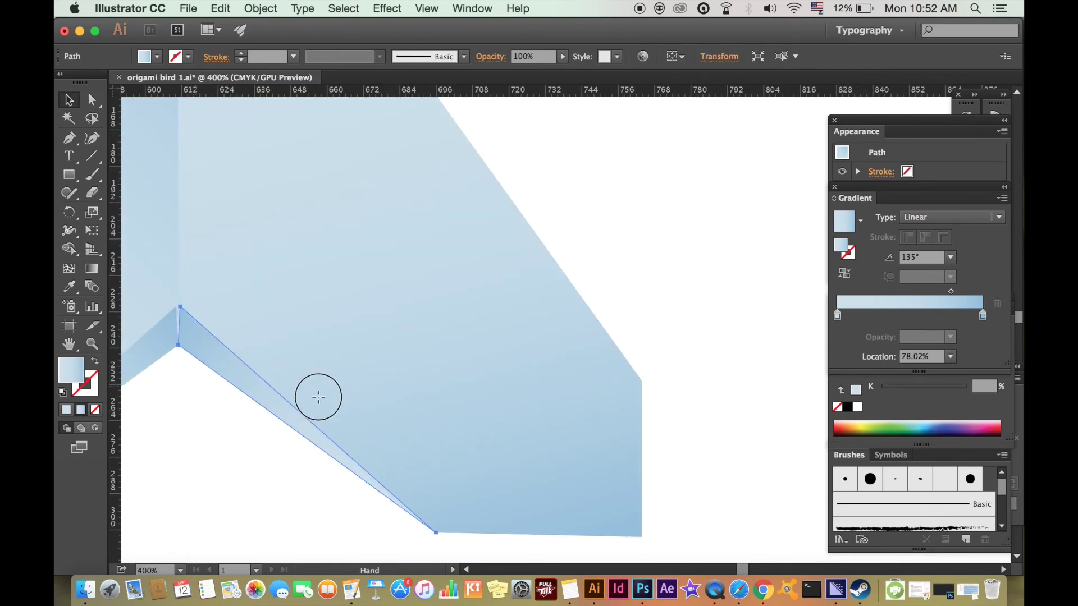
drag(318, 392, 400, 398)
With Direct Selection at high zoom, drag the right fold's top anchor onto the A's apex.
key(super+equal)
key(super+equal)
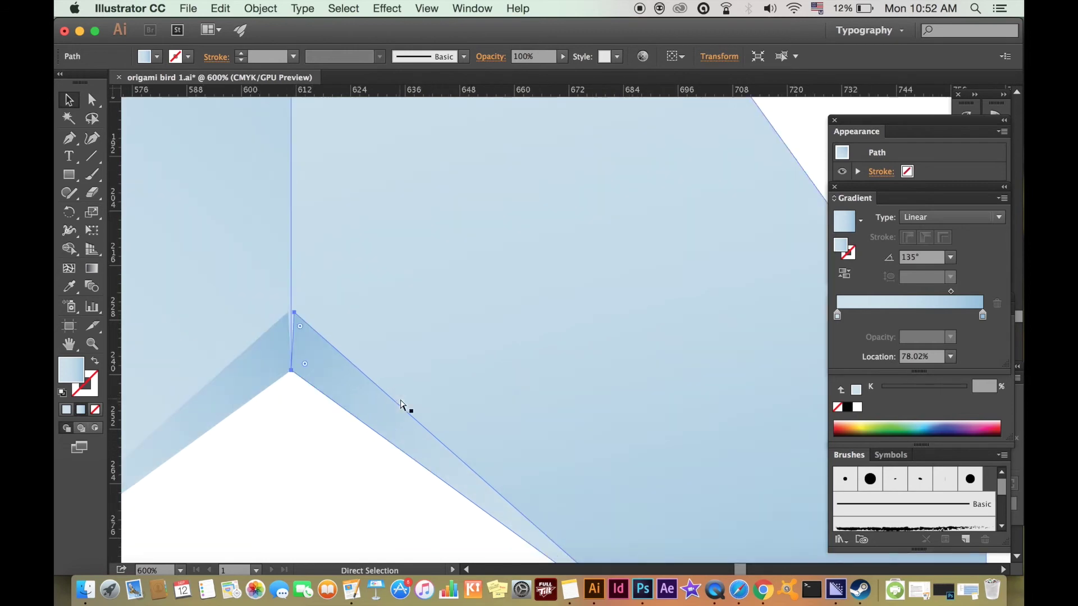
click(92, 100)
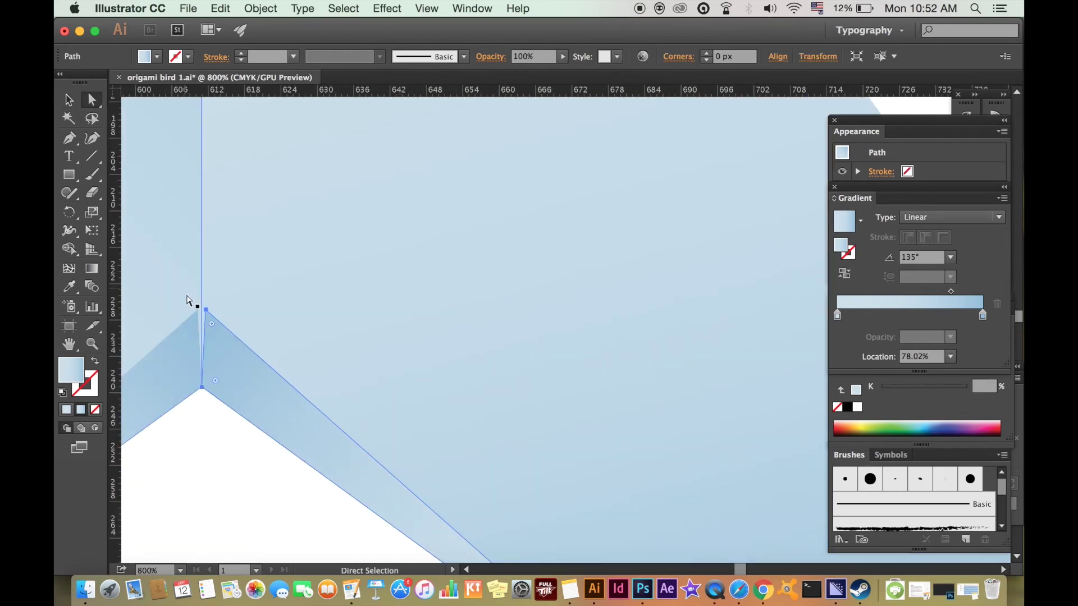
drag(198, 310, 315, 363)
key(super+equal)
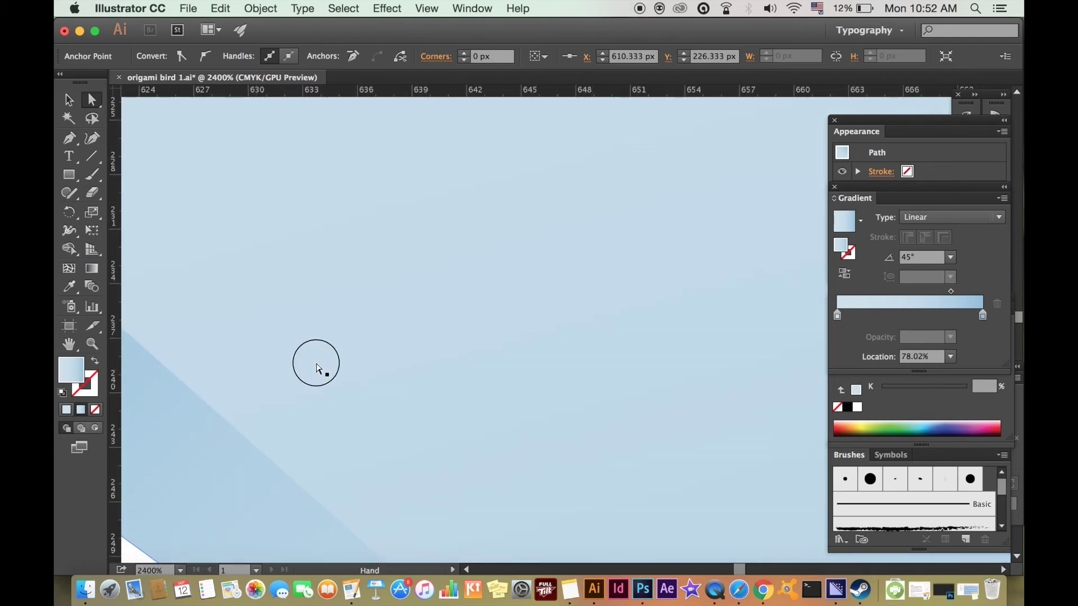
key(super+equal)
scroll(479, 388, up, 5)
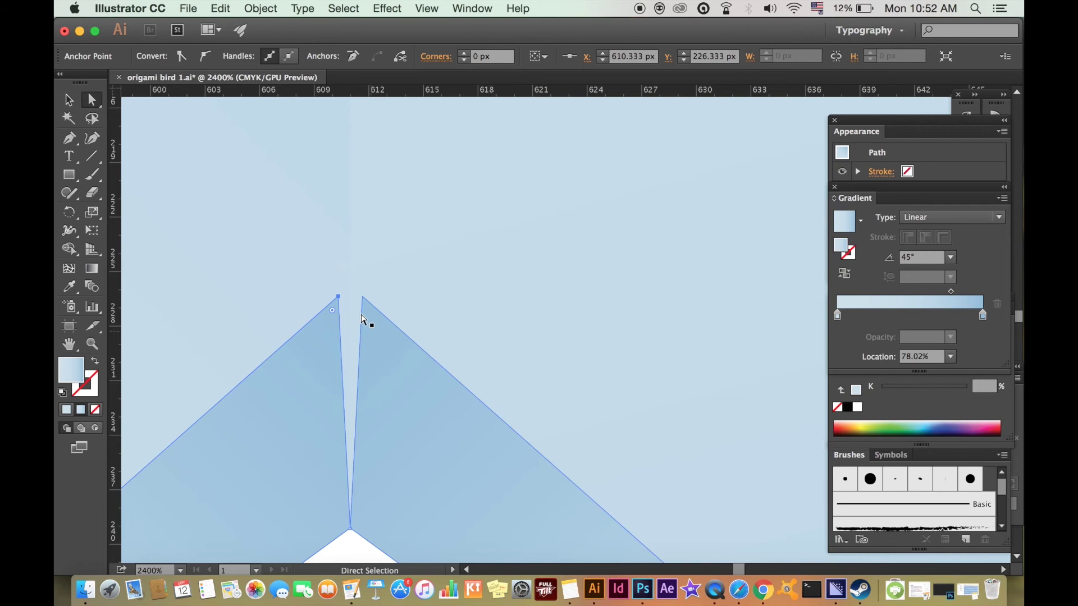
mouse_move(339, 300)
mouse_down()
mouse_move(349, 288)
mouse_move(351, 298)
mouse_up()
click(445, 306)
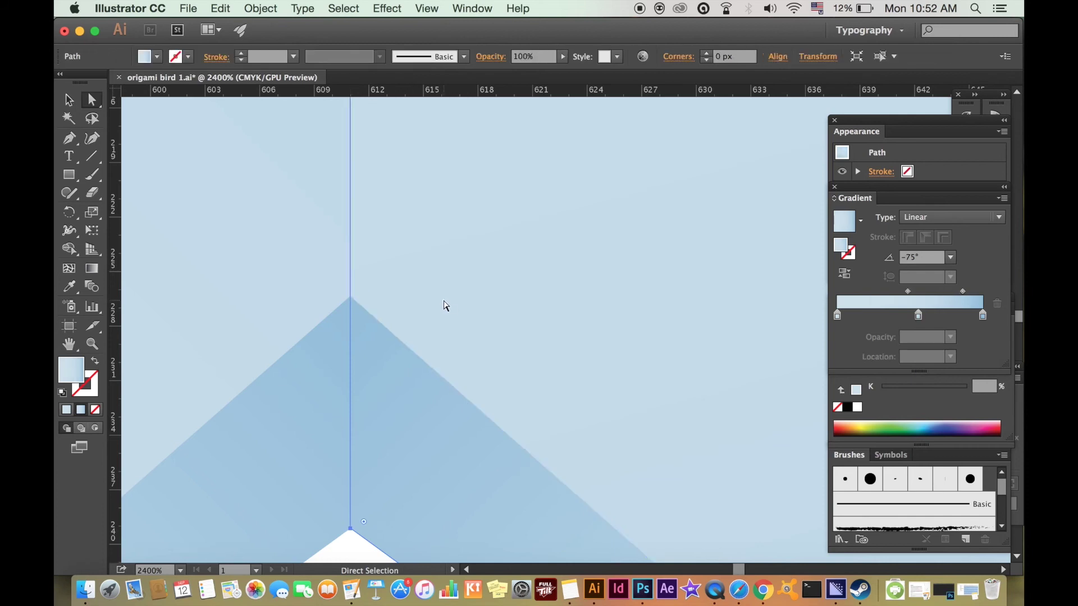
key(super+minus)
key(super+minus)
key(super+minus)
key(super+minus)
key(super+minus)
key(super+minus)
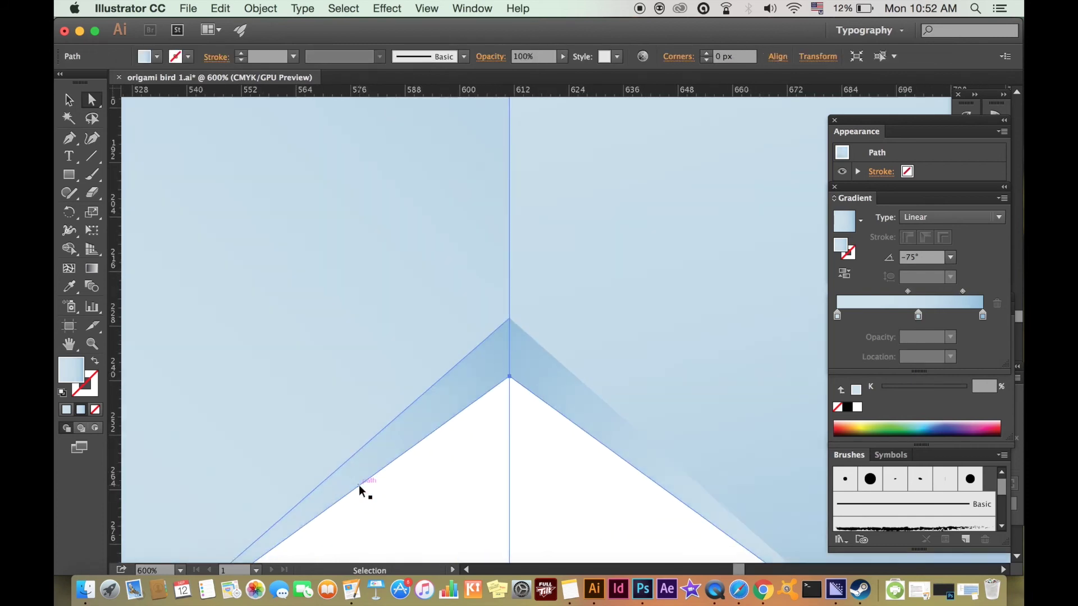
key(super+minus)
key(super+minus)
key(super+minus)
key(super+minus)
key(super+minus)
click(544, 403)
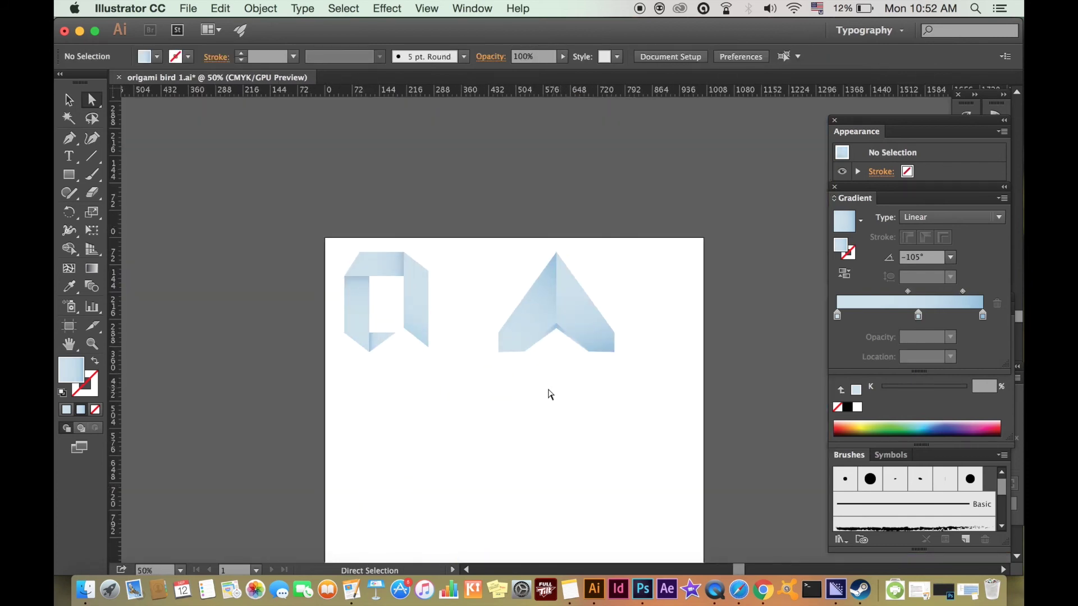
drag(437, 422, 380, 443)
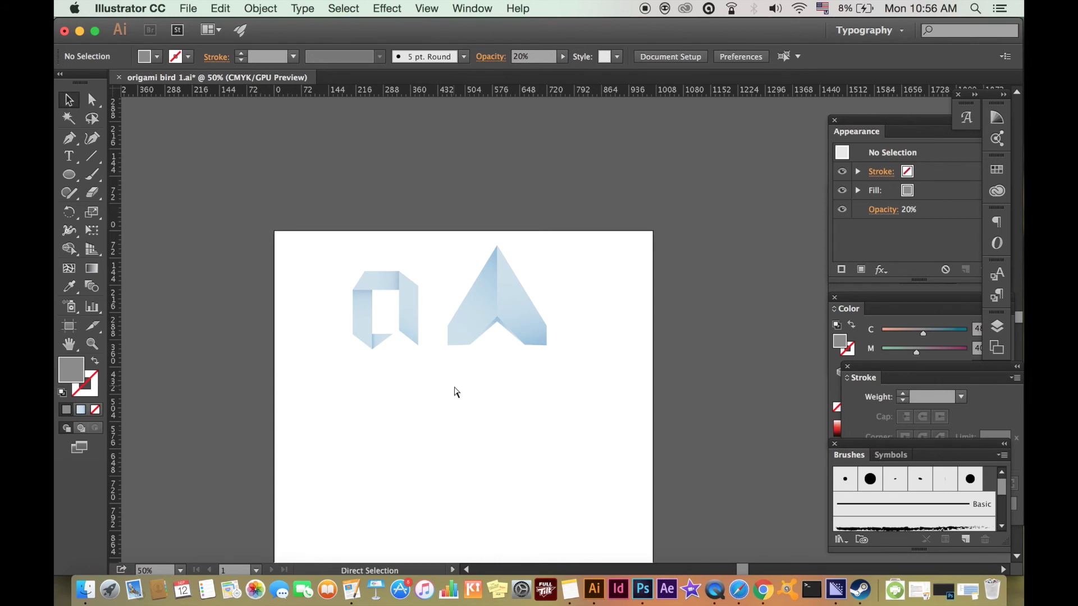
key(super+plus)
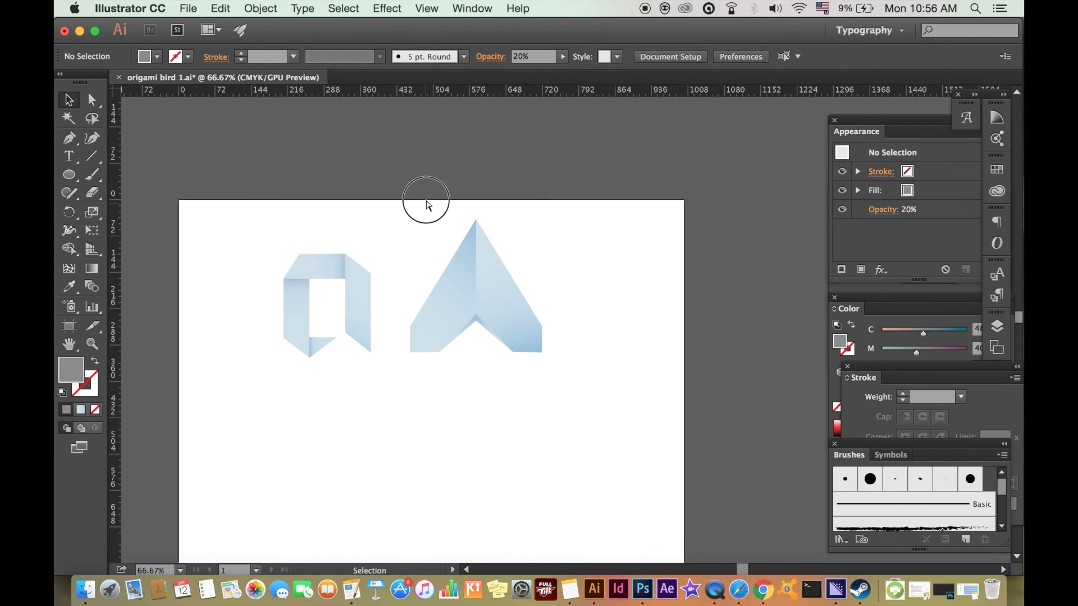
drag(426, 204, 574, 399)
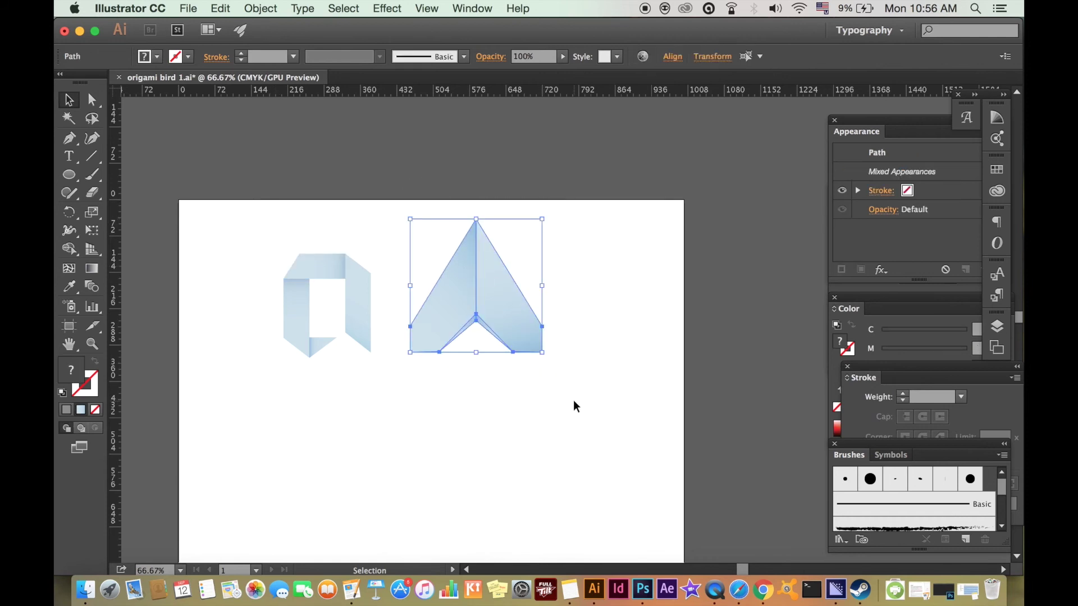
Group the A's pieces and drag a copy below the original.
key(super+g)
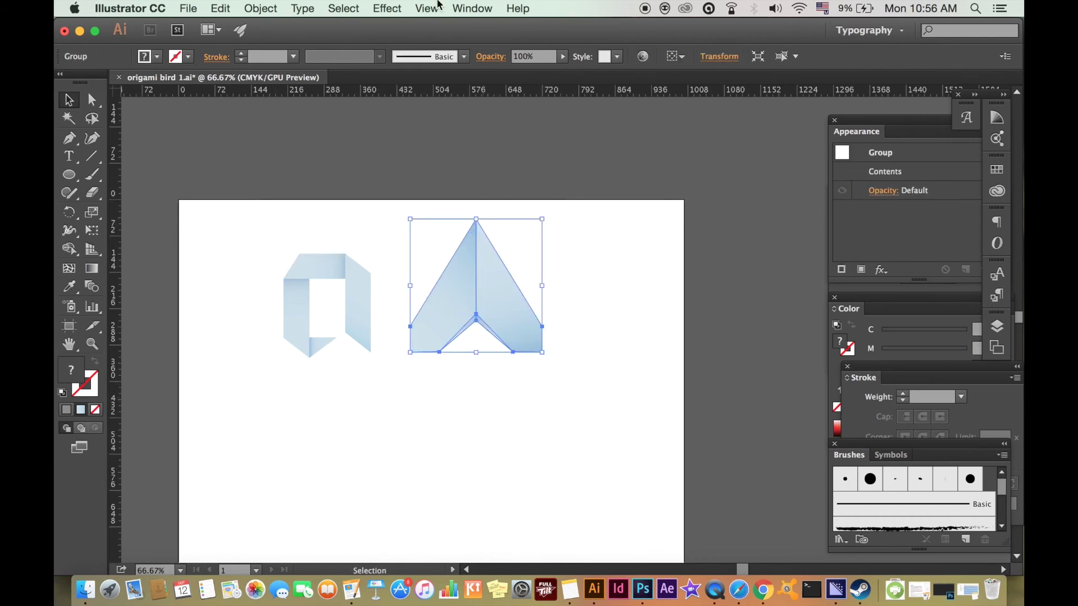
click(271, 8)
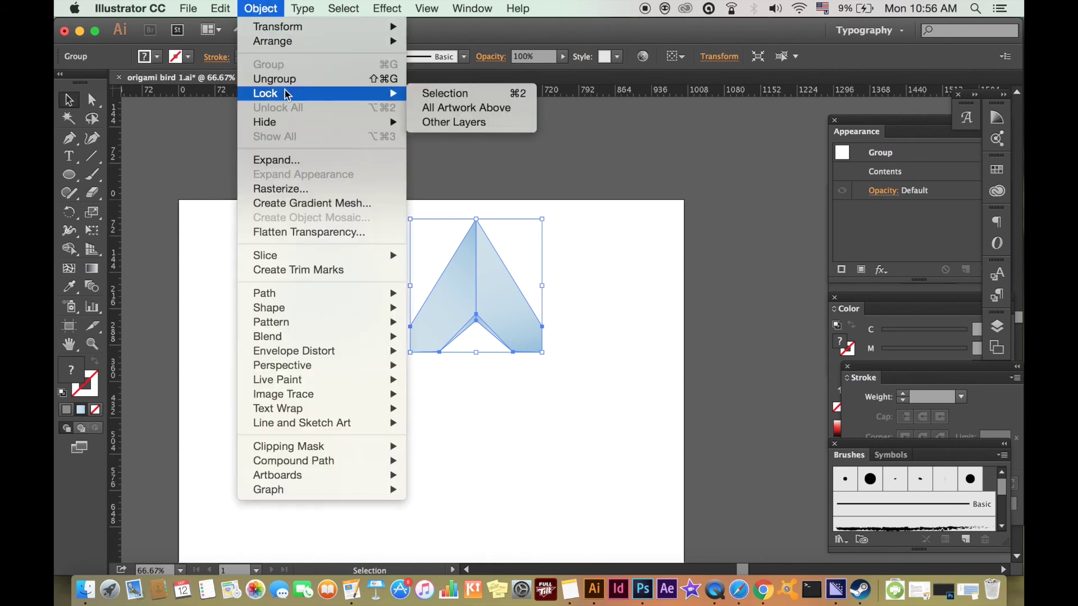
mouse_move(289, 124)
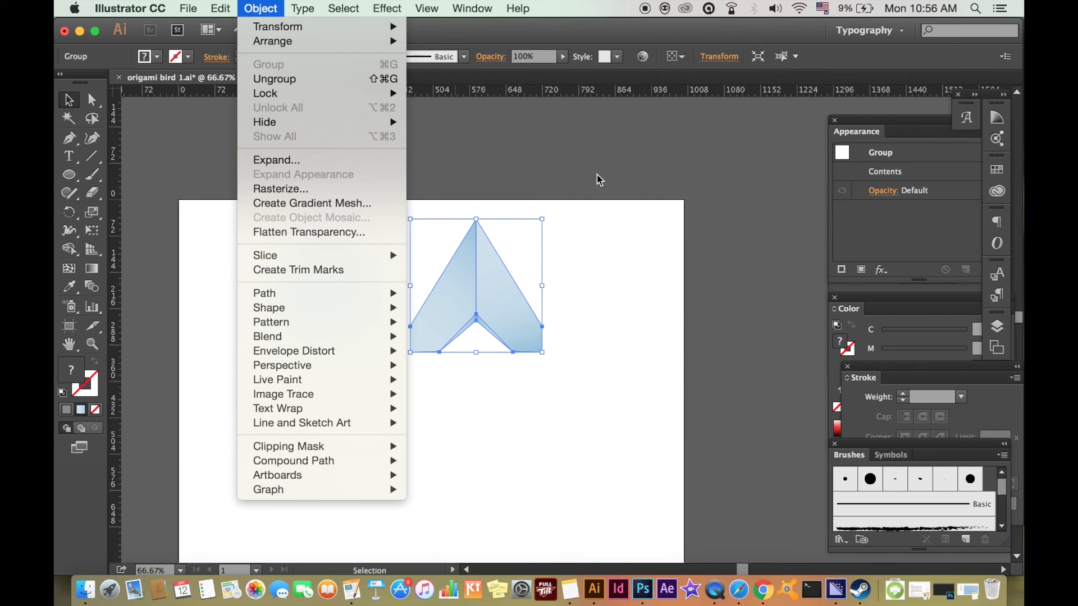
click(578, 192)
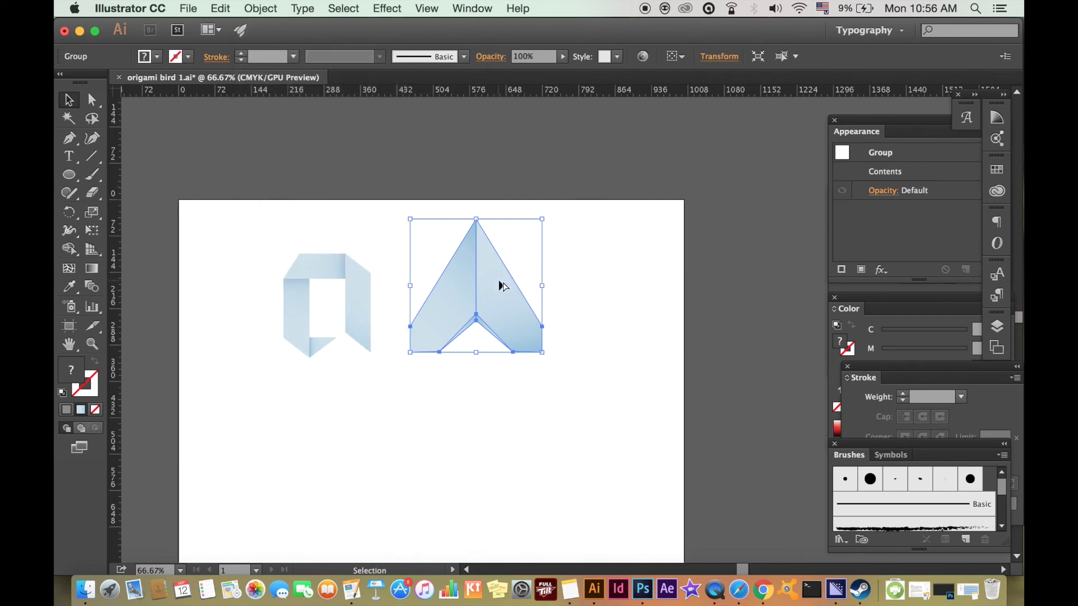
drag(499, 283, 555, 427)
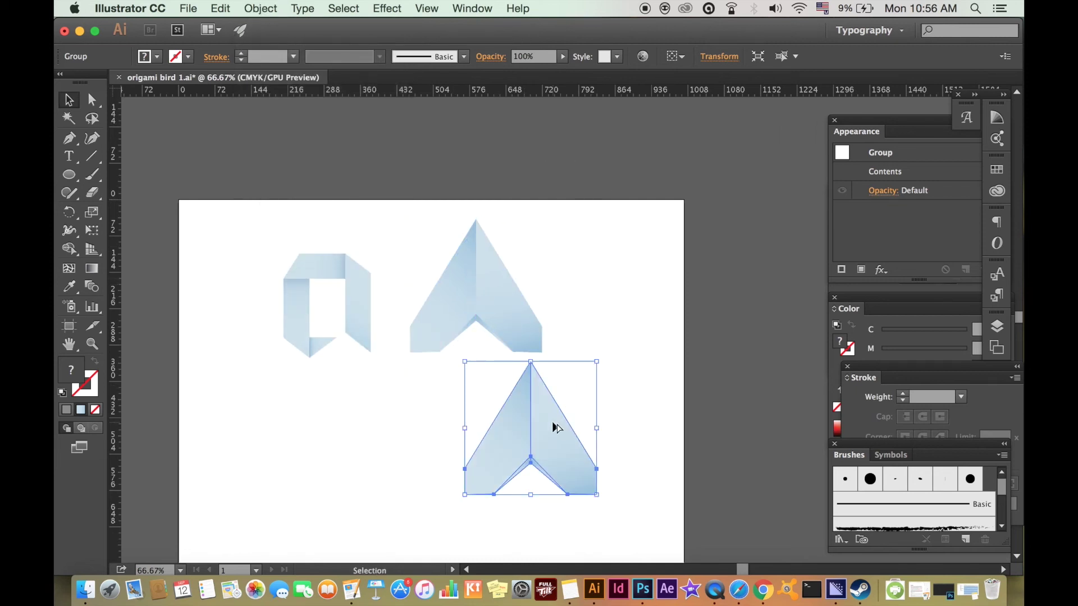
Reflect the copy horizontally and move it directly under the A.
click(273, 6)
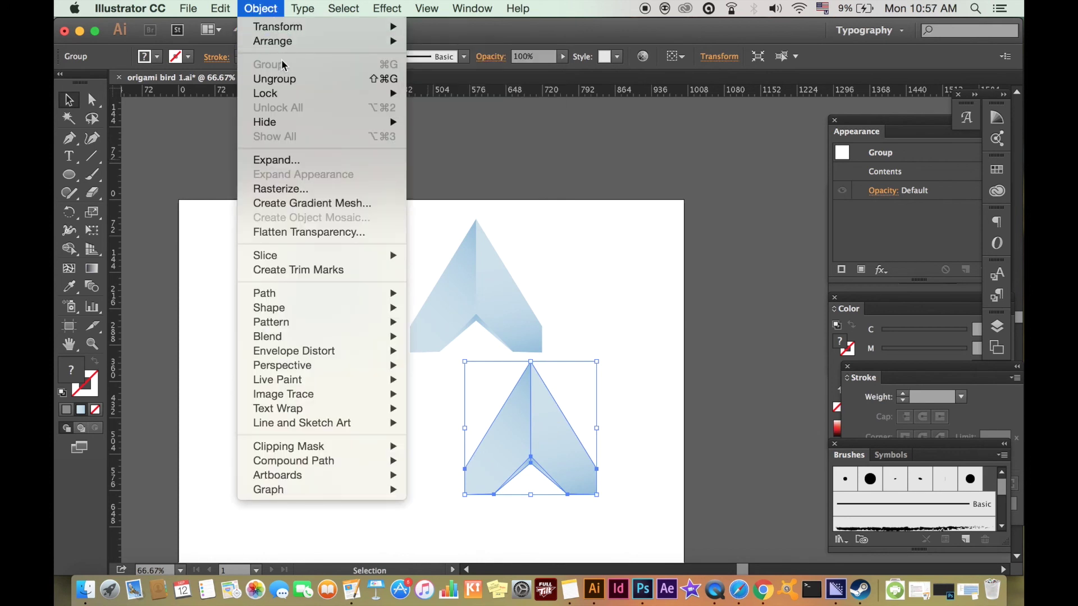
mouse_move(286, 28)
click(464, 84)
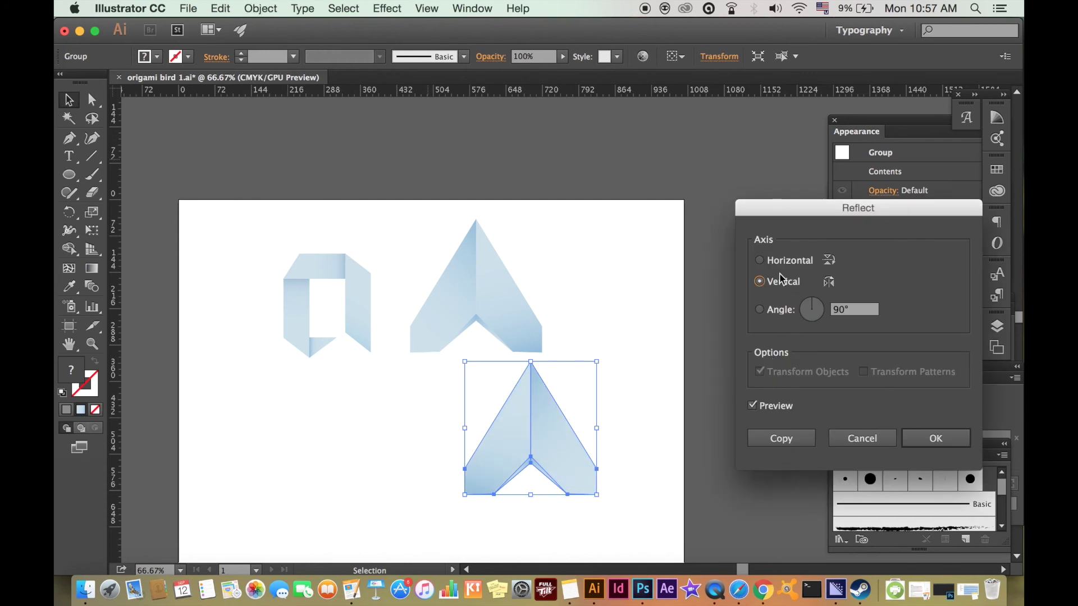
click(784, 266)
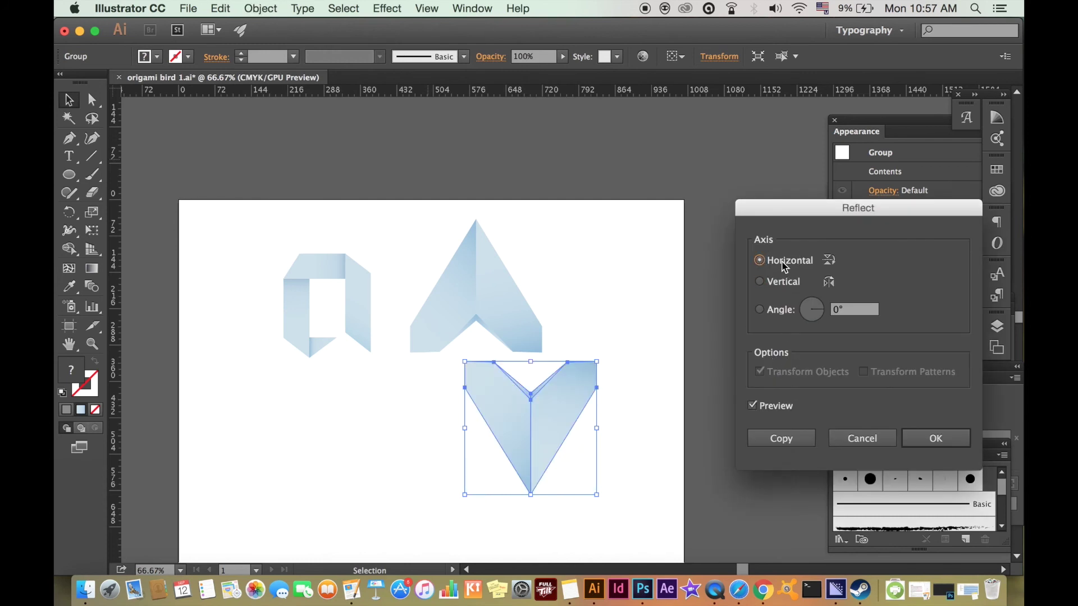
click(932, 438)
drag(546, 406, 504, 396)
Delete the reflection's middle gradient stop and set the right stop to 0% opacity.
key(period)
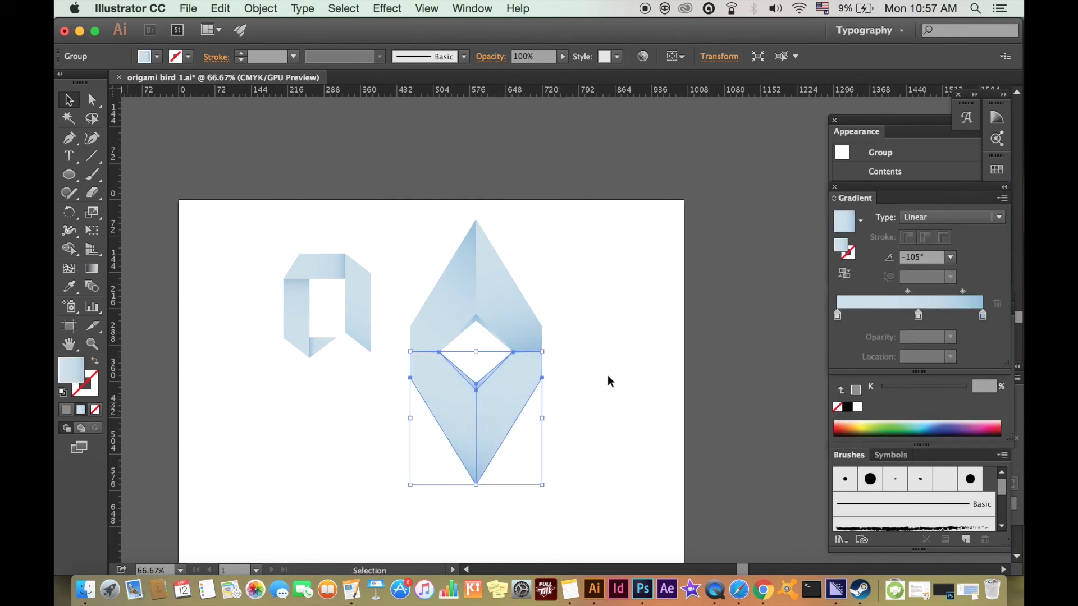
drag(918, 315, 924, 345)
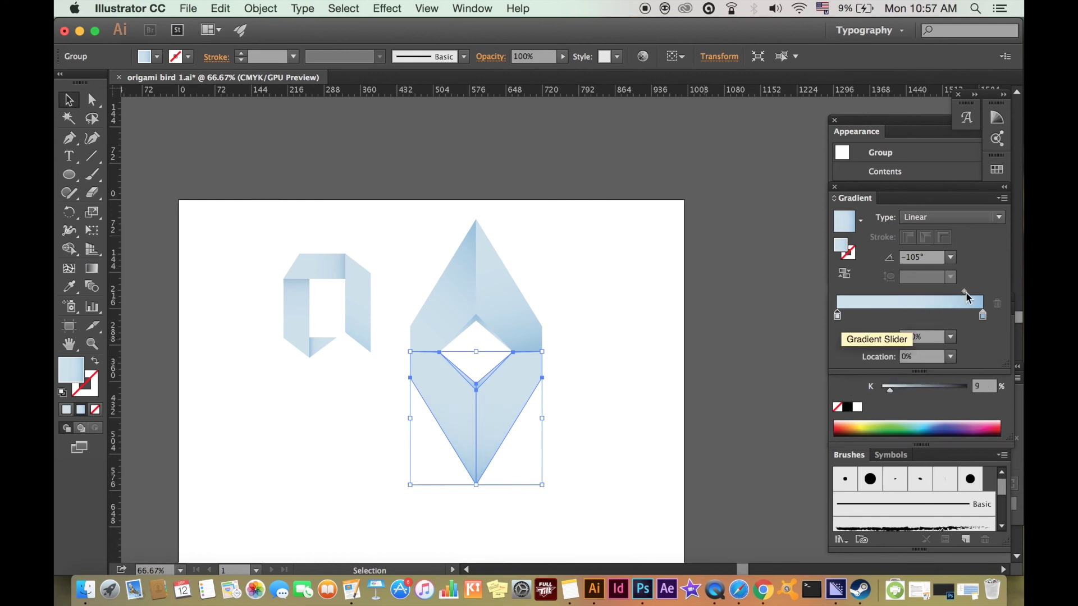
drag(965, 293, 933, 293)
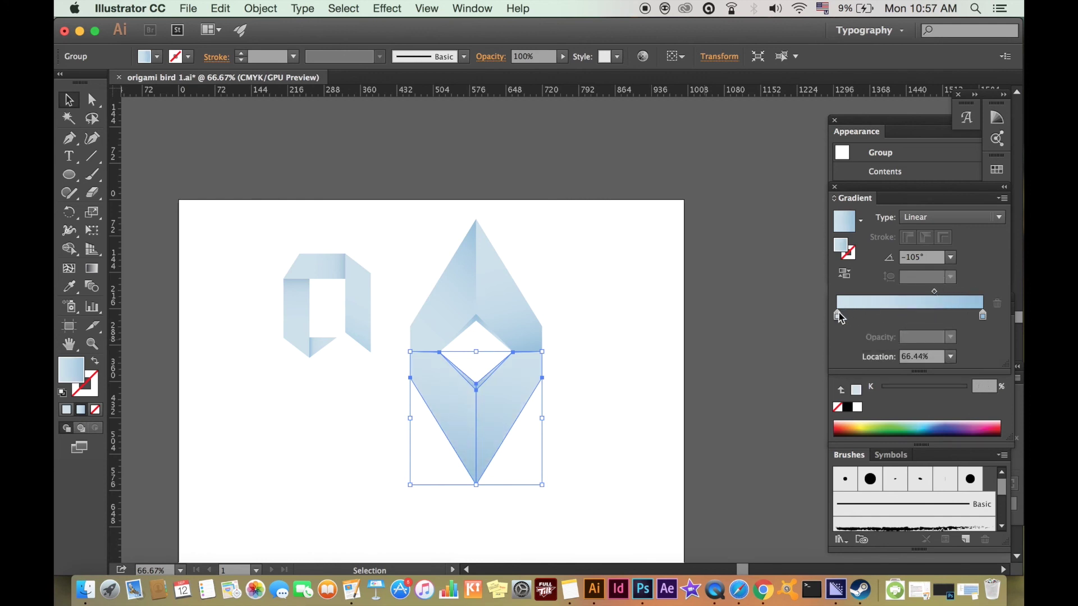
click(982, 317)
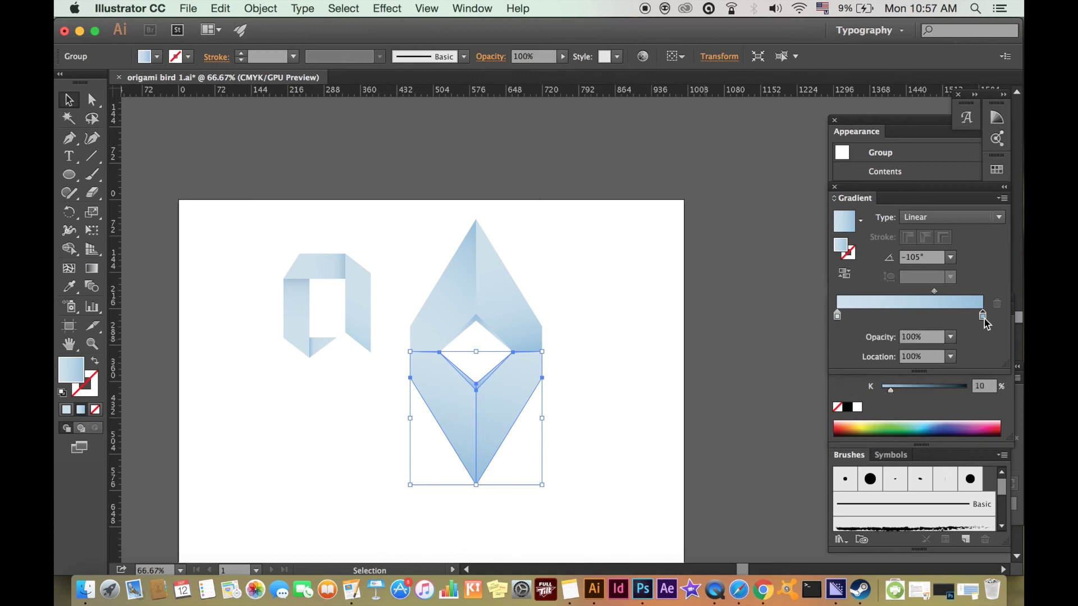
click(951, 338)
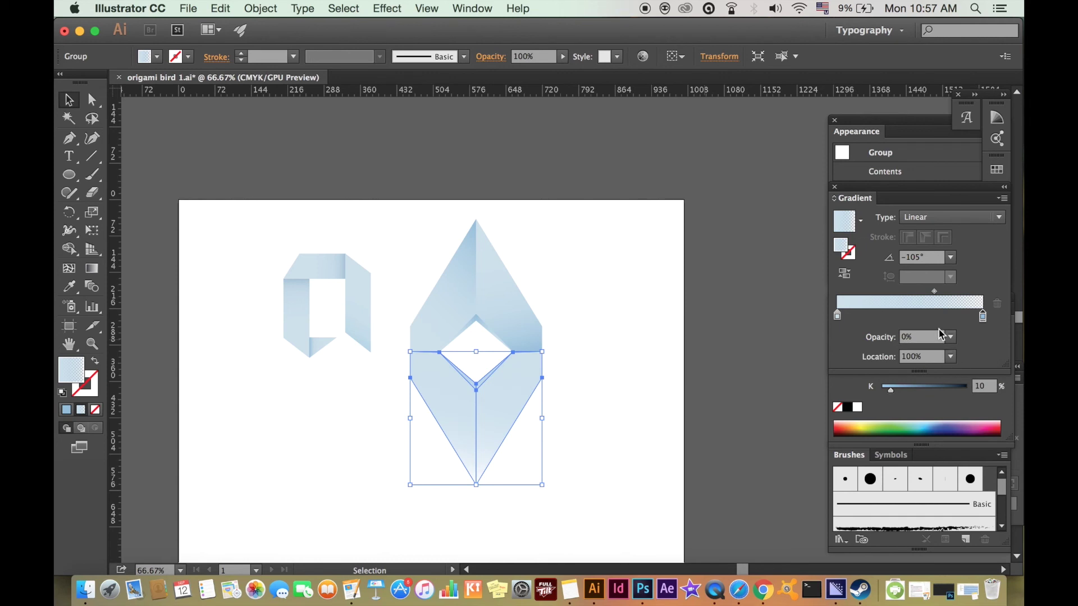
Make the left gradient stop grey and the right stop pure white.
double_click(838, 316)
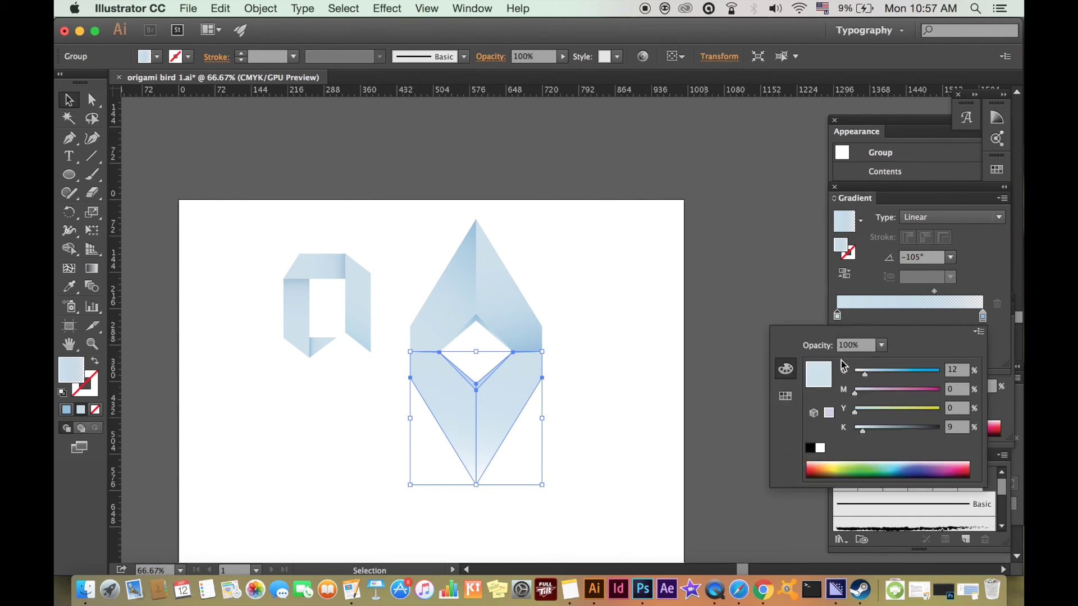
click(875, 431)
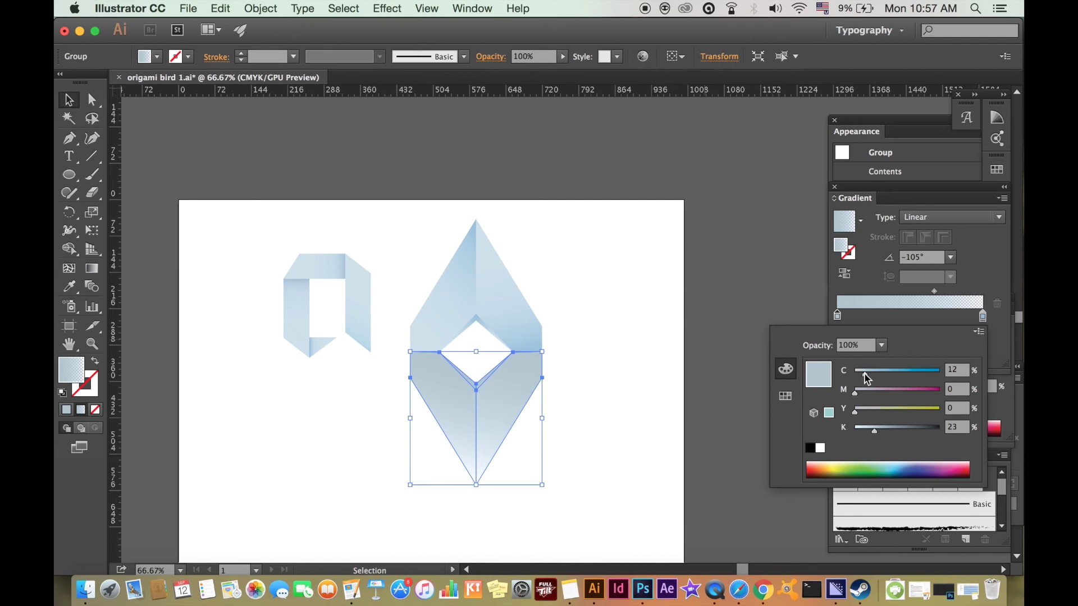
drag(865, 374, 850, 374)
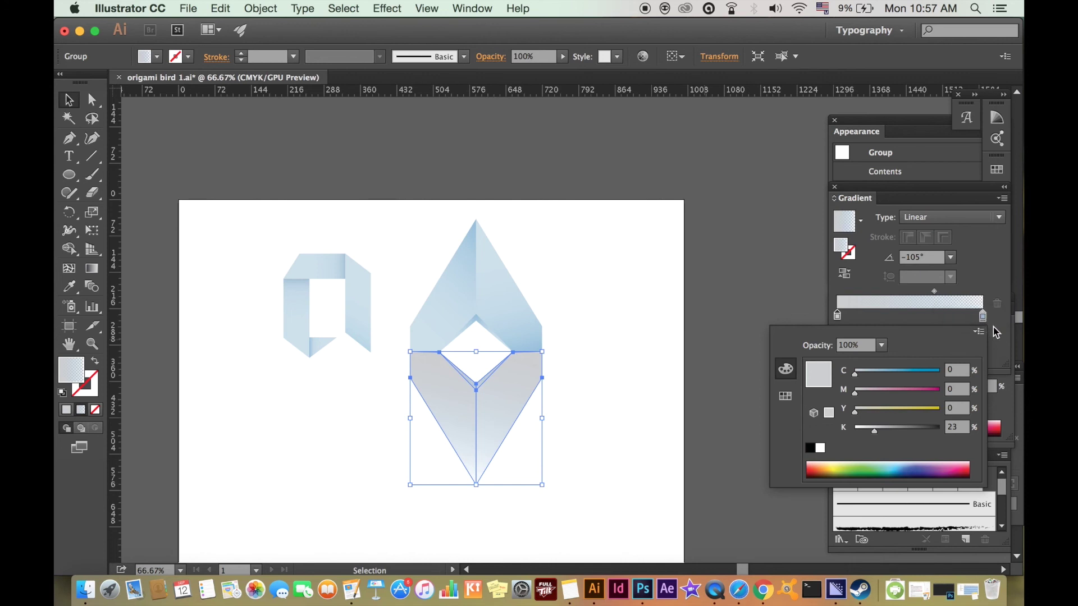
click(983, 316)
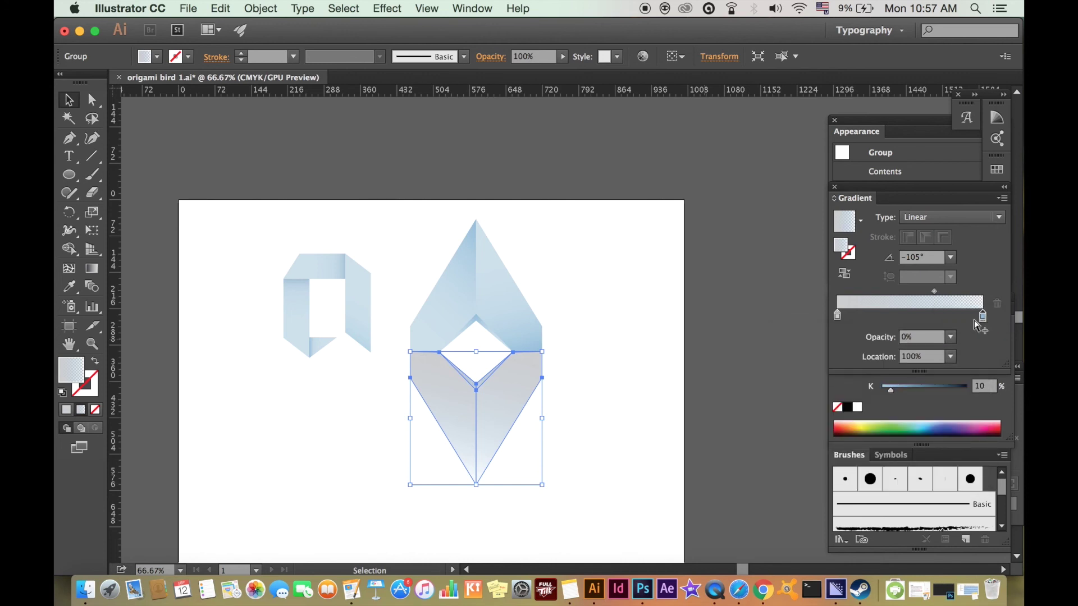
double_click(982, 317)
drag(882, 372, 854, 391)
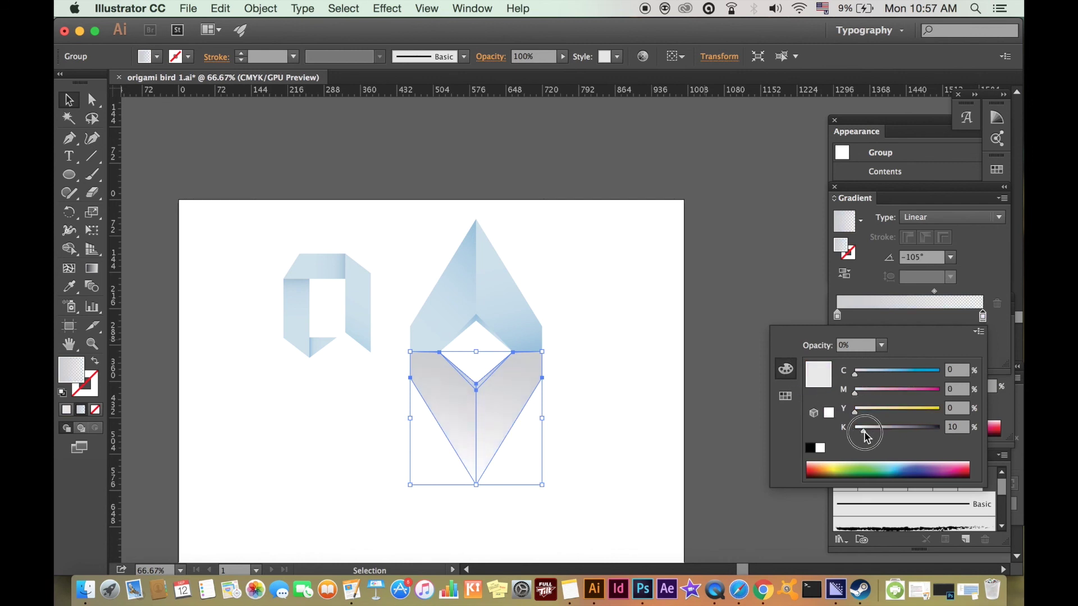
drag(863, 430, 854, 430)
click(935, 293)
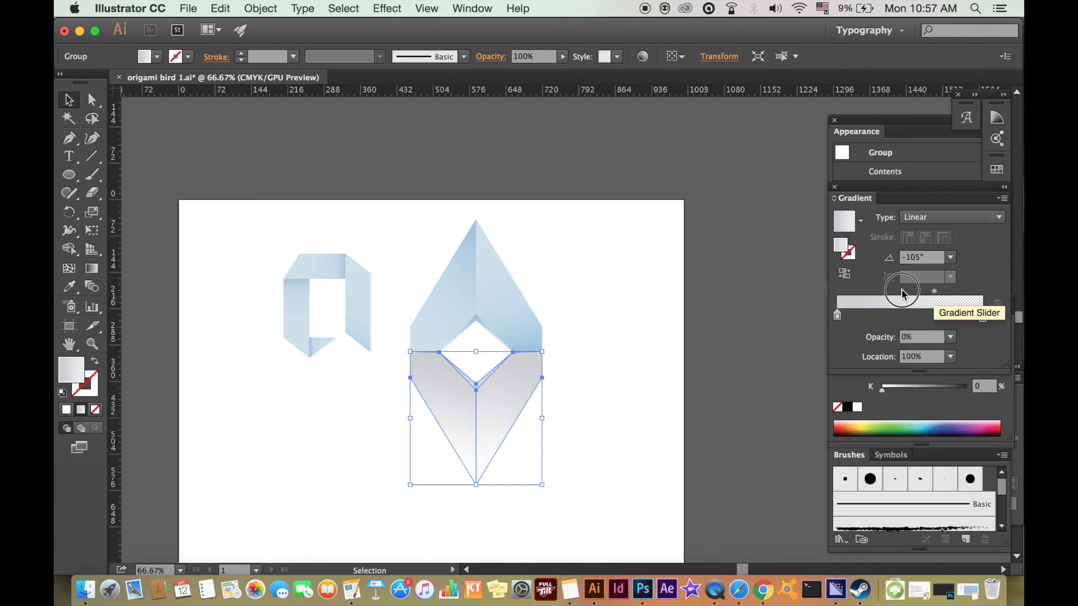
Shift the gradient midpoint left to about 40% and slightly beyond.
drag(934, 292, 894, 296)
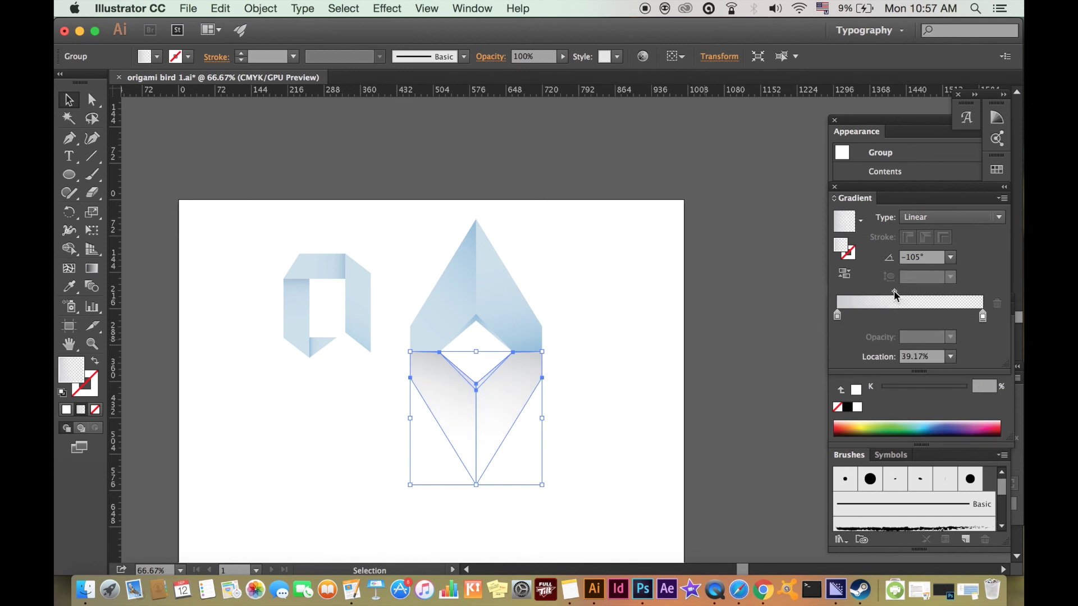
click(758, 334)
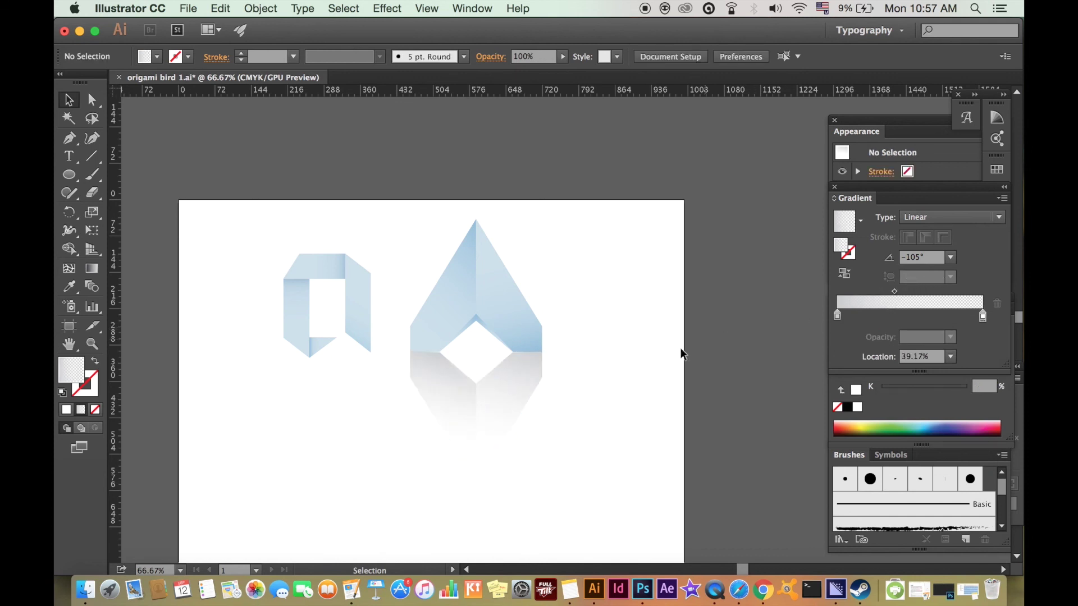
click(530, 396)
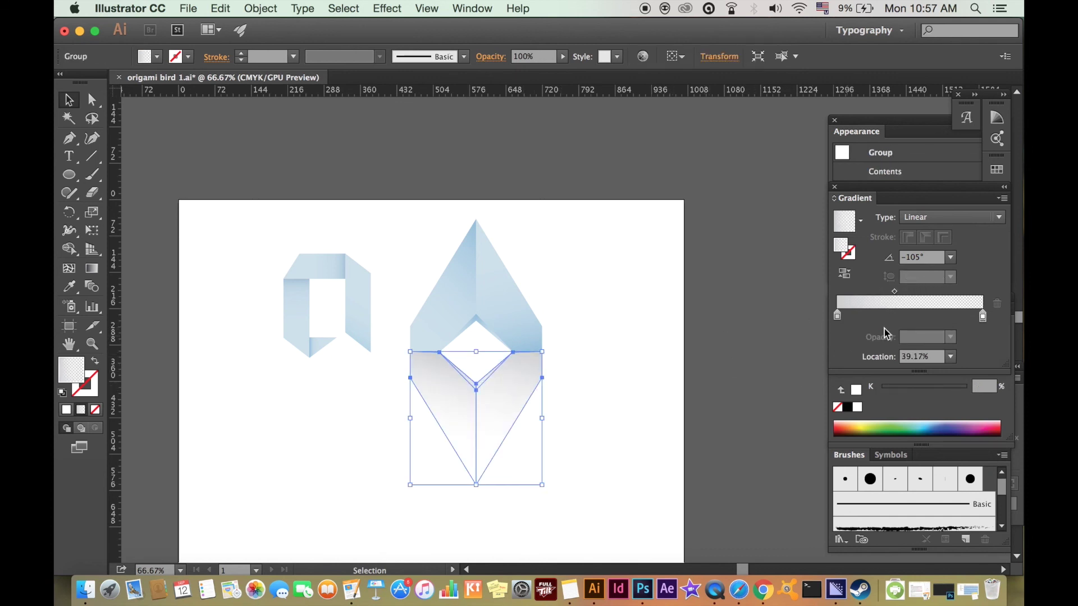
drag(896, 292, 877, 295)
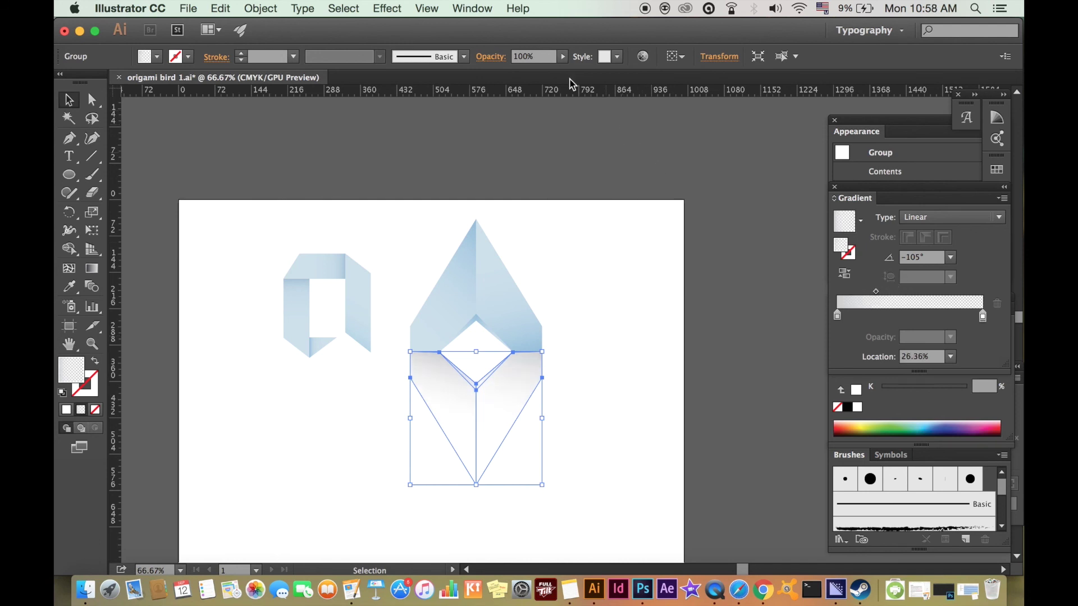
Lower the reflection group's overall opacity to 36%.
click(563, 57)
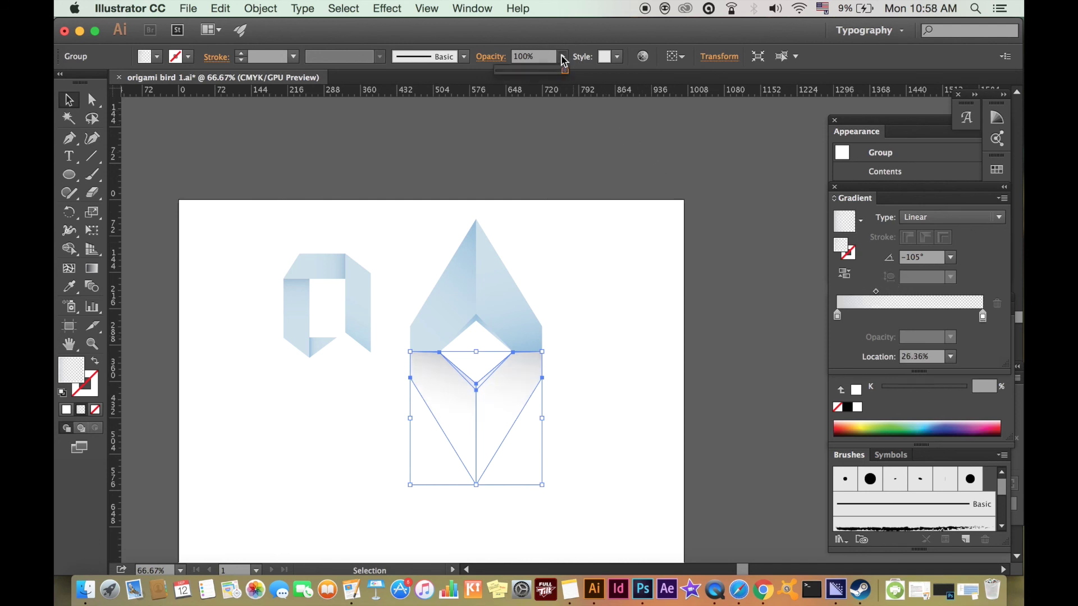
click(690, 293)
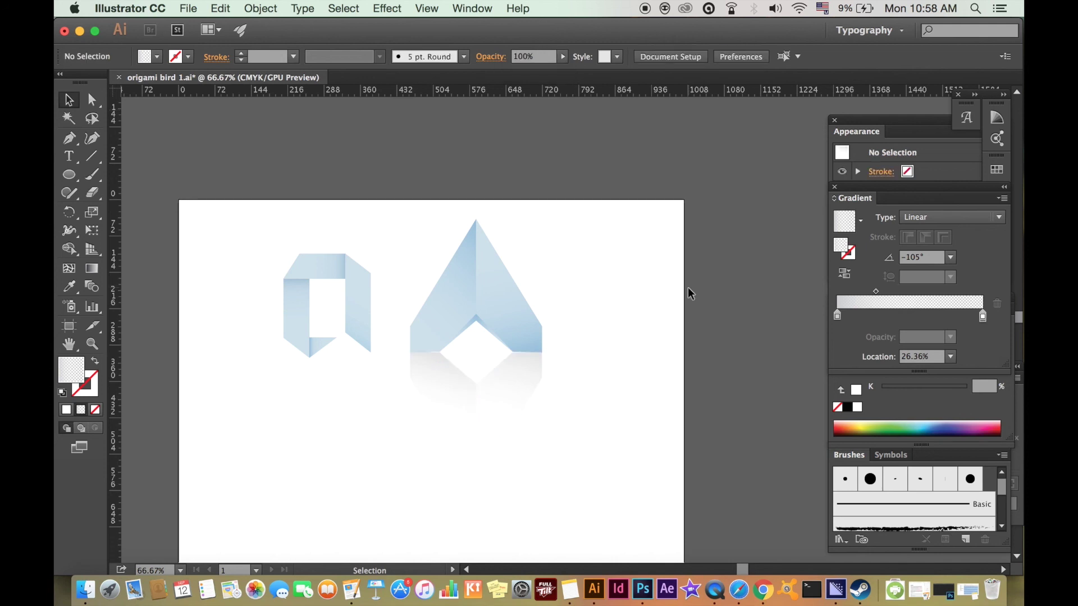
click(449, 383)
click(562, 58)
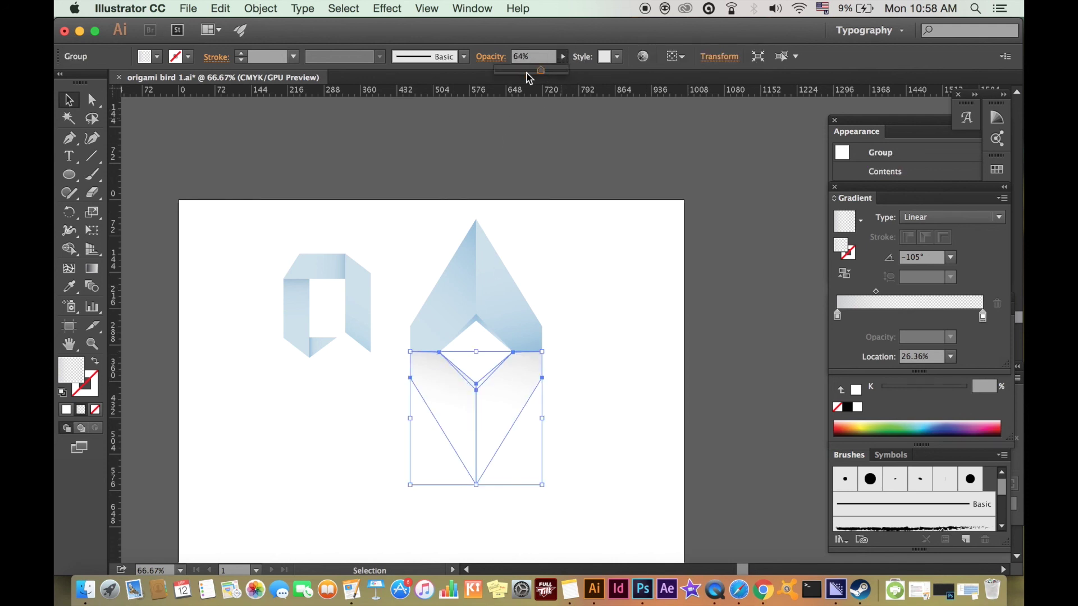
drag(524, 71, 519, 72)
click(661, 301)
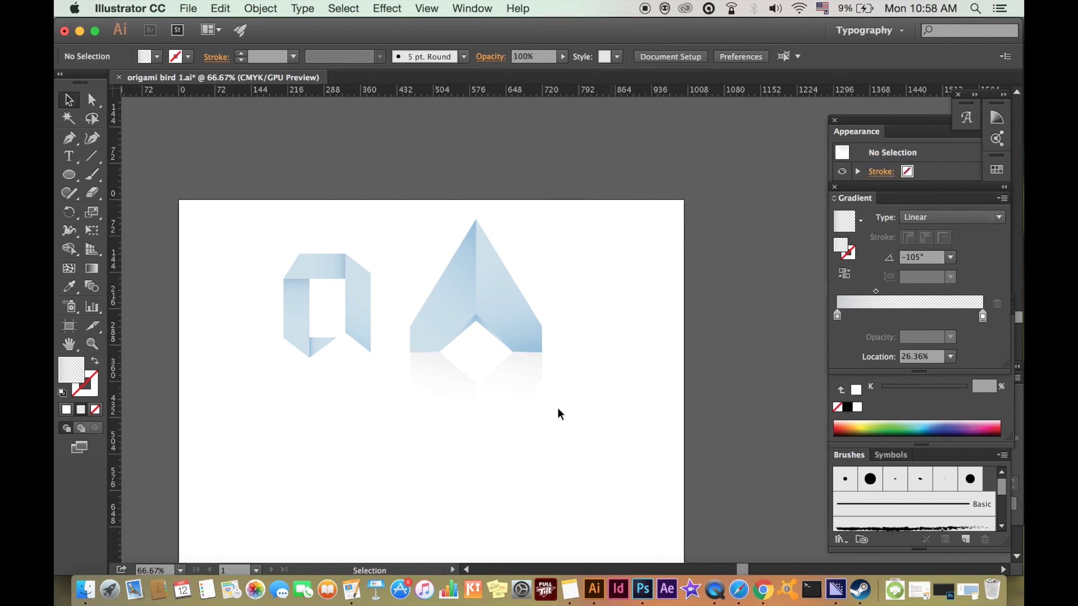
click(492, 392)
Deselect the A's reflection to clear the selection.
click(661, 399)
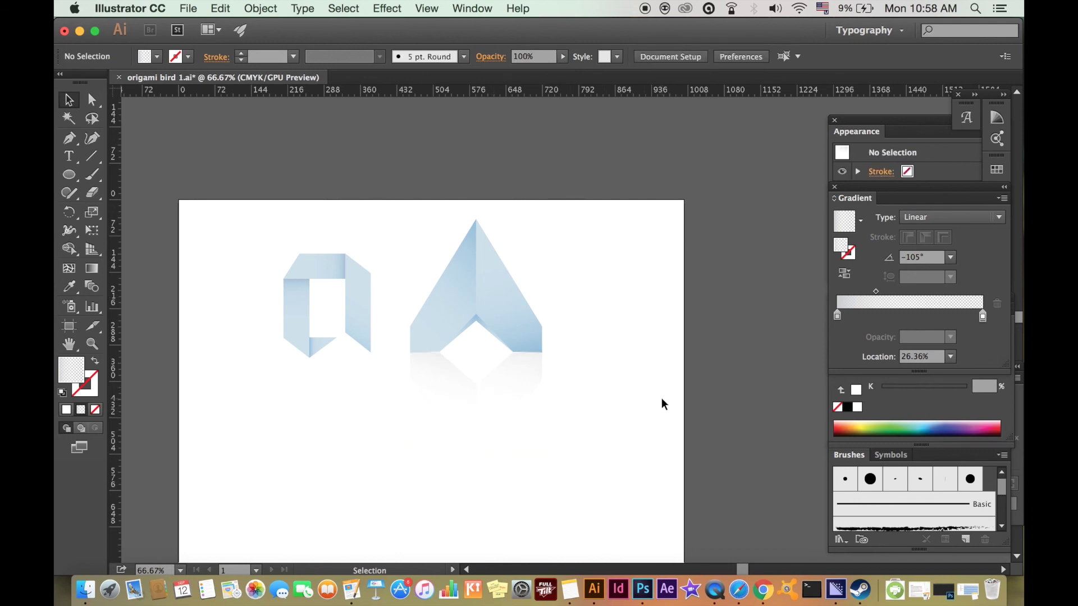